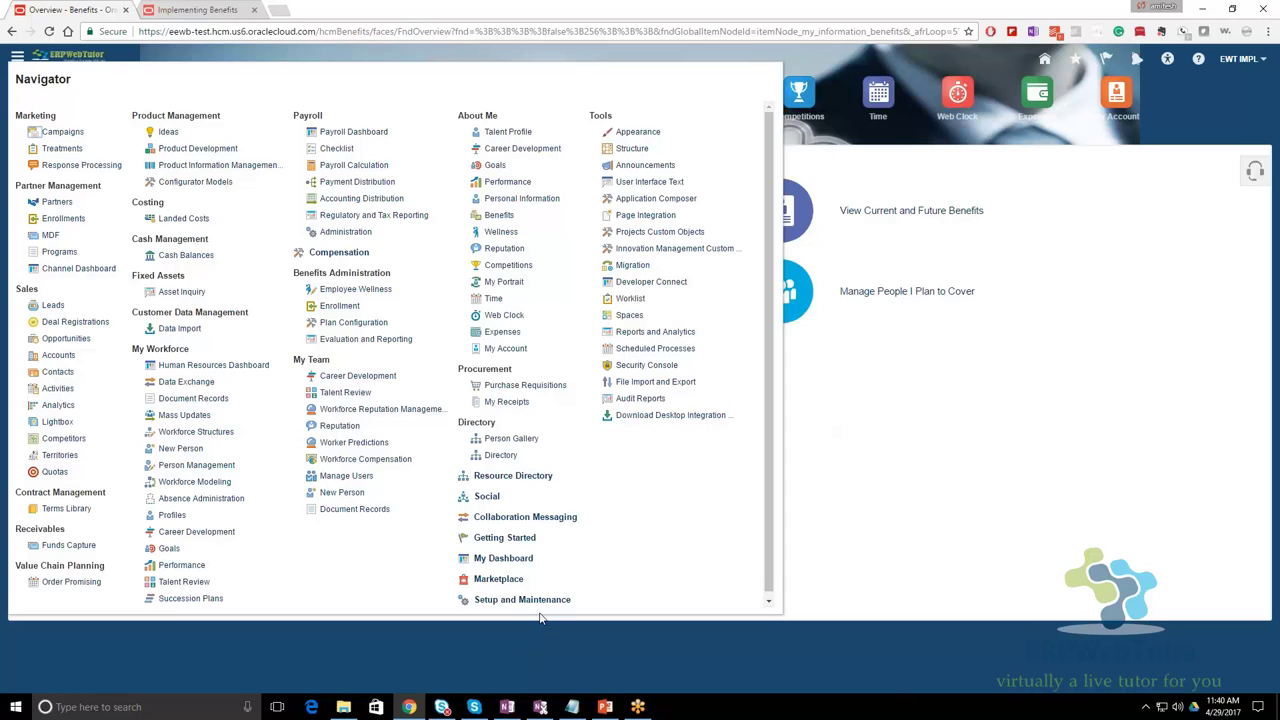
Return to the home page and open Setup and Maintenance.
left_click(914, 495)
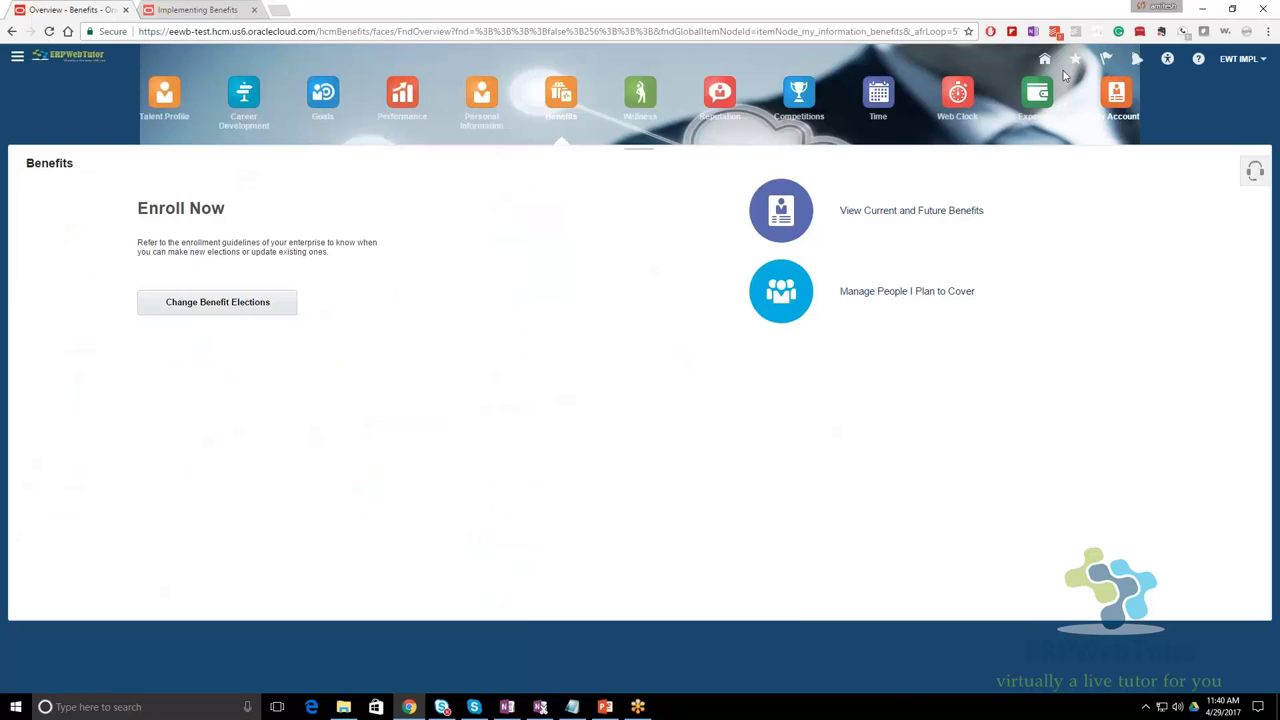
left_click(1042, 62)
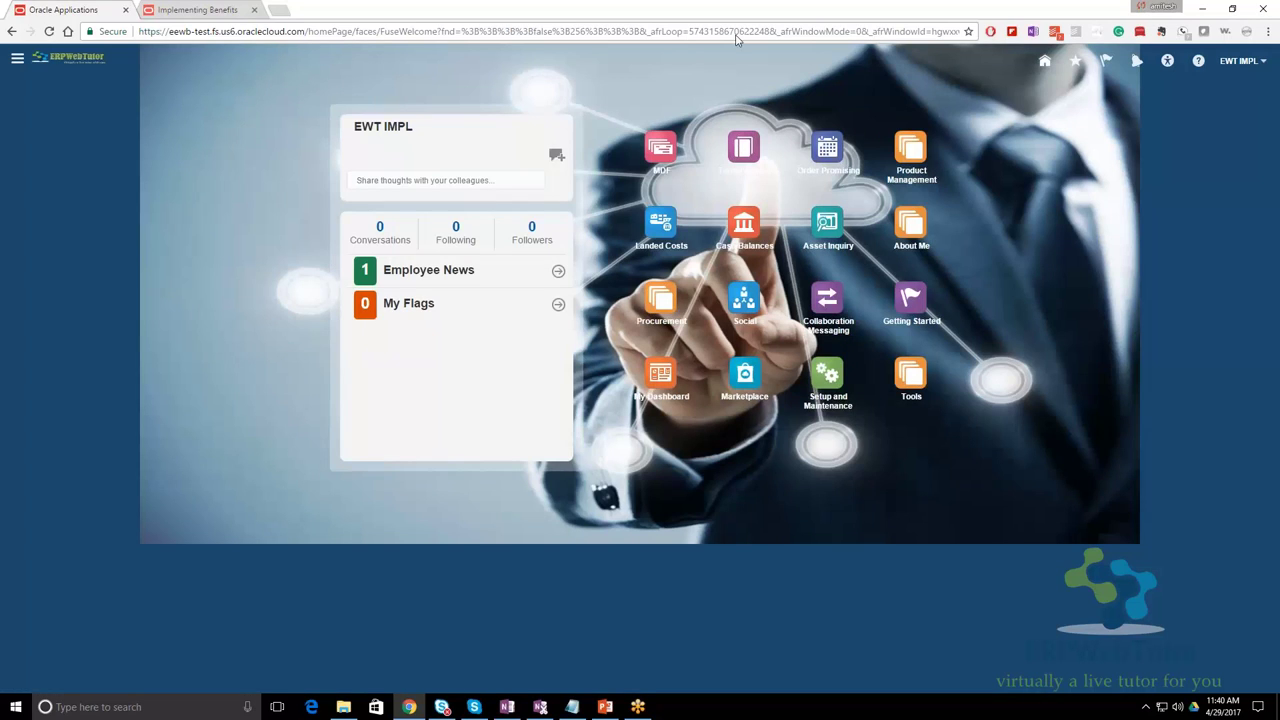
left_click(17, 58)
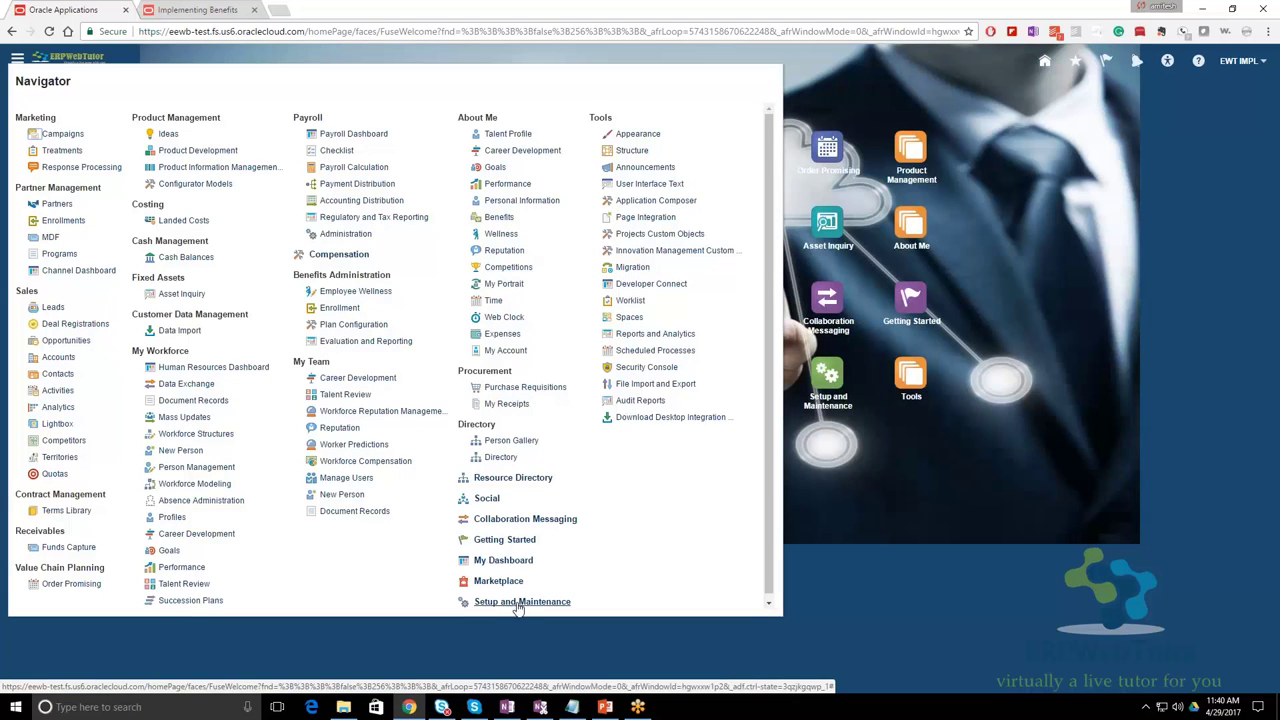
left_click(1240, 62)
left_click(1238, 62)
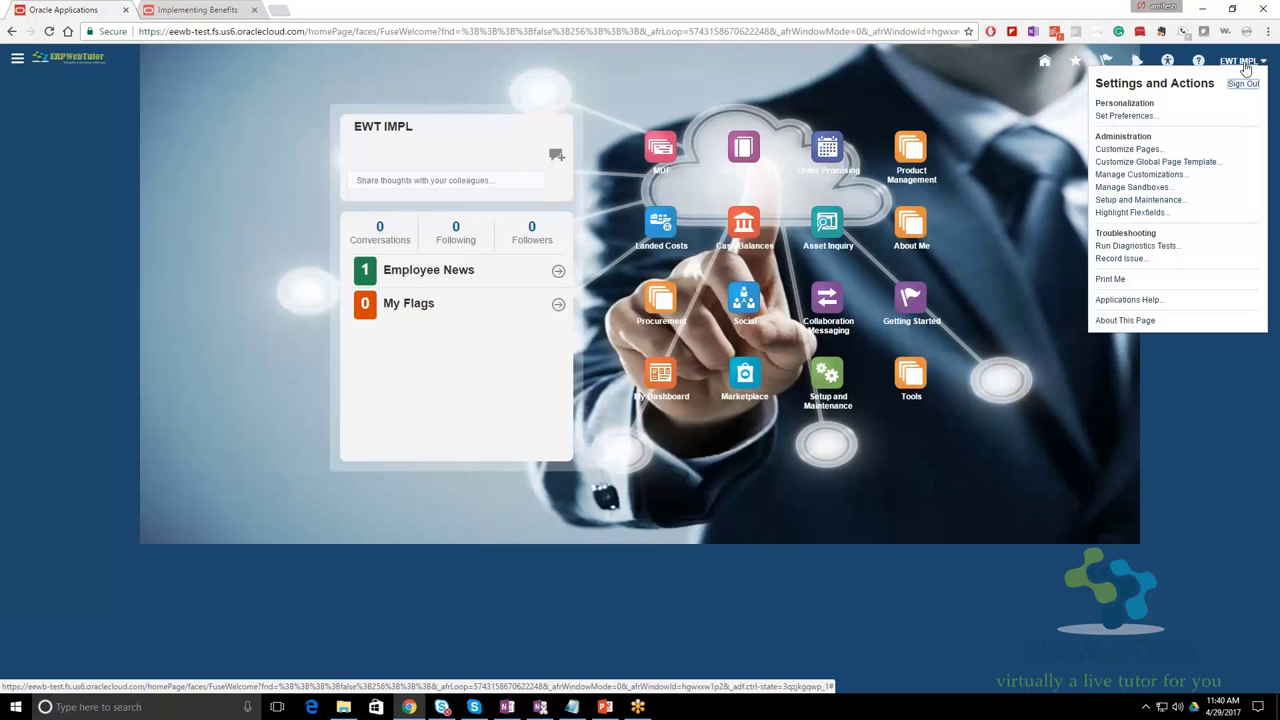
left_click(1118, 200)
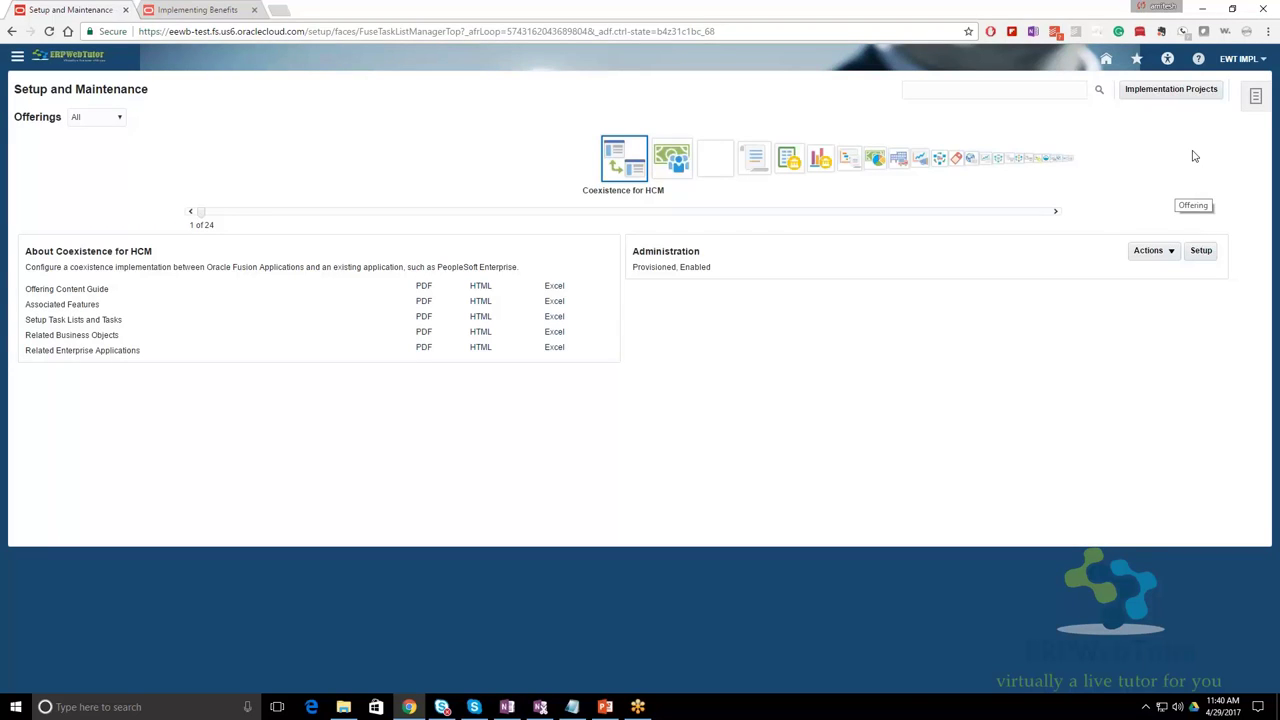
Show the list of implementation projects and open the Benefits Implementation Project.
left_click(983, 90)
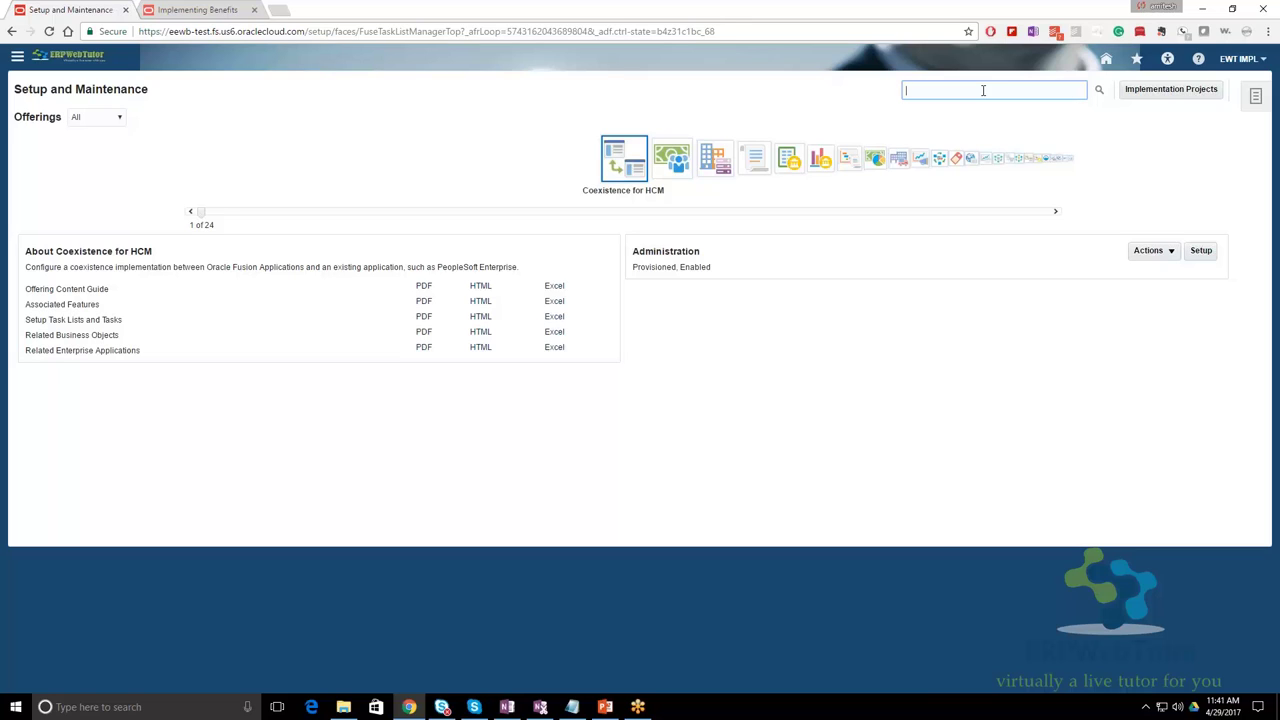
left_click(1168, 90)
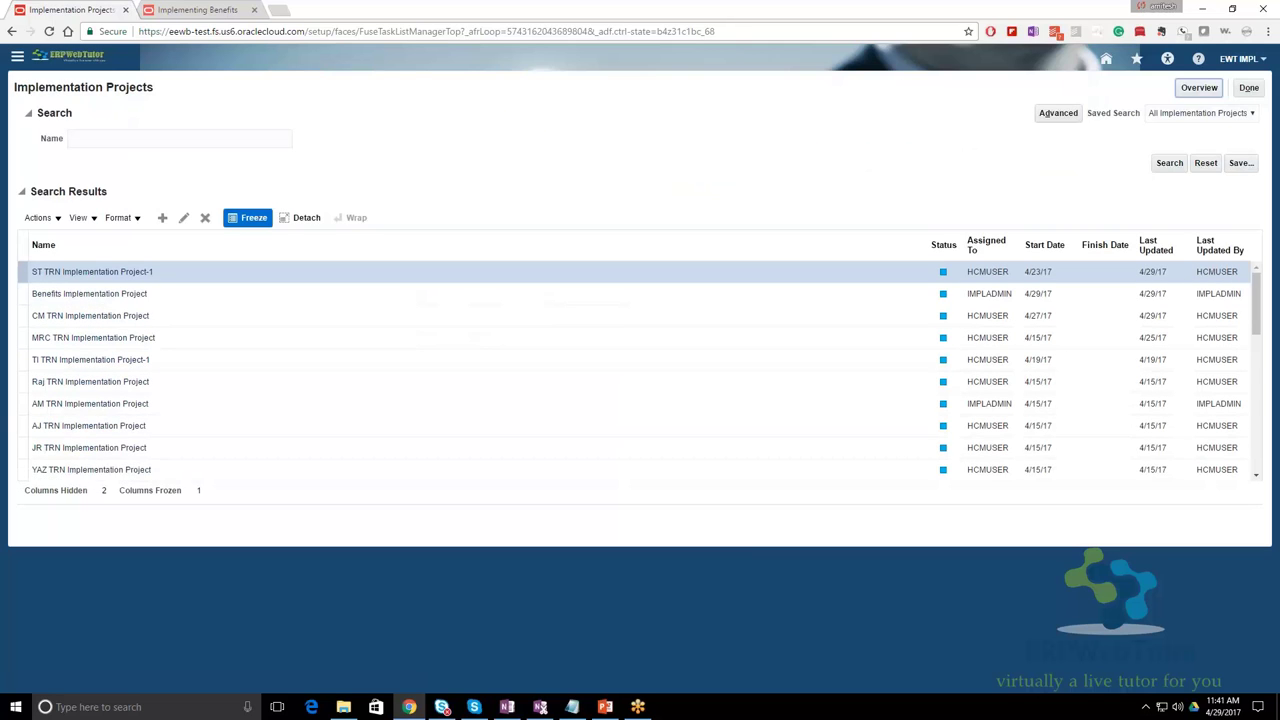
scroll(640, 278, "down", 2)
scroll(640, 278, "down", 6)
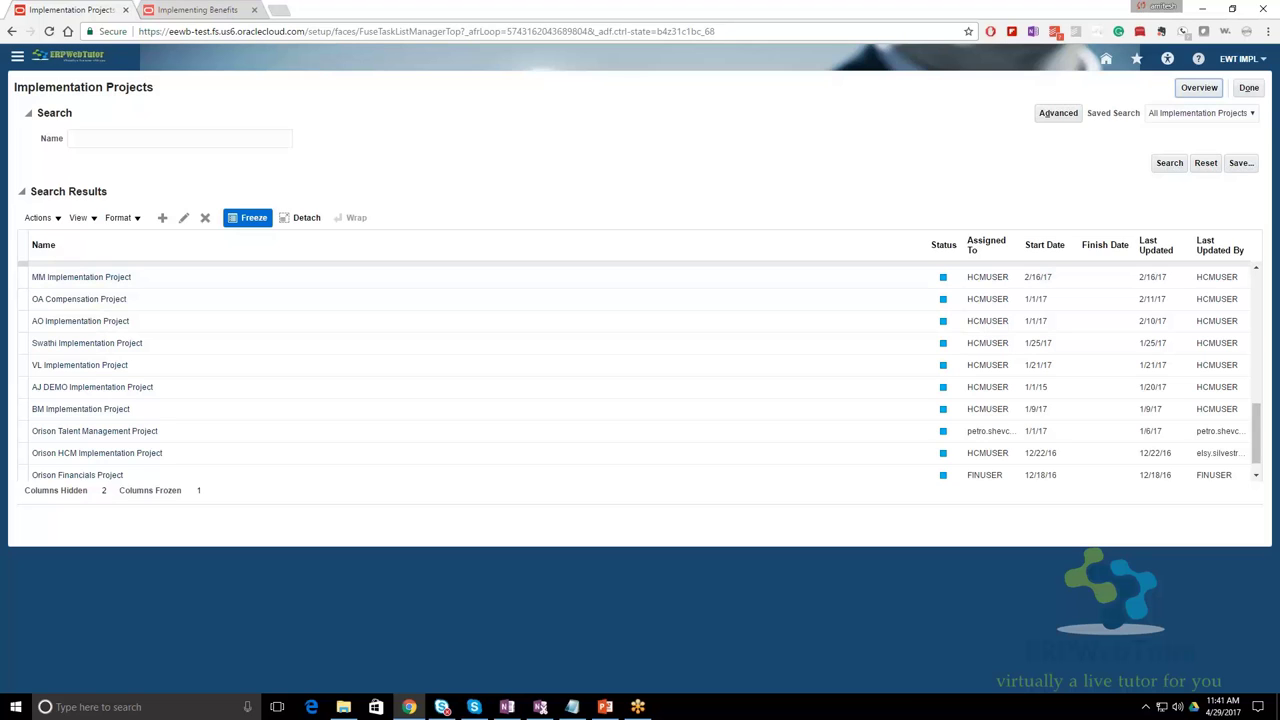
scroll(410, 396, "up", 15)
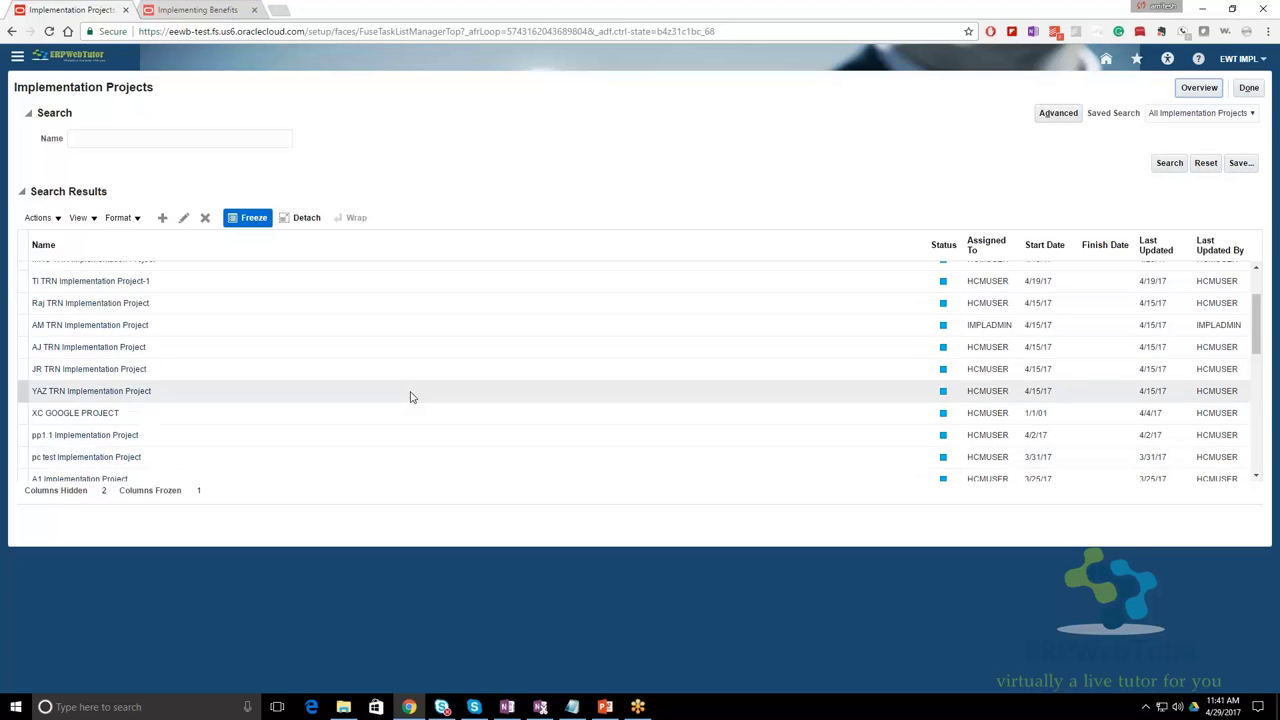
left_click(89, 293)
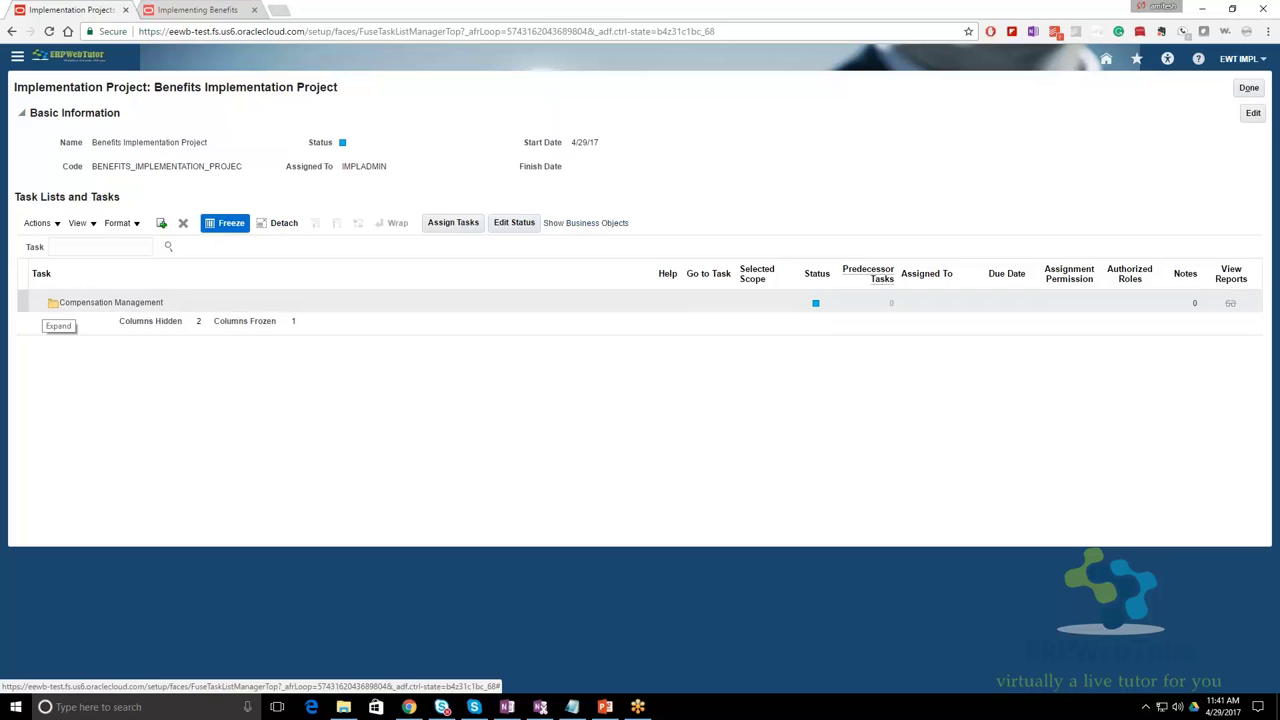
Expand Compensation Management, Define Benefits and Define General Benefits in the task list, and look through the general benefits tasks.
left_click(42, 303)
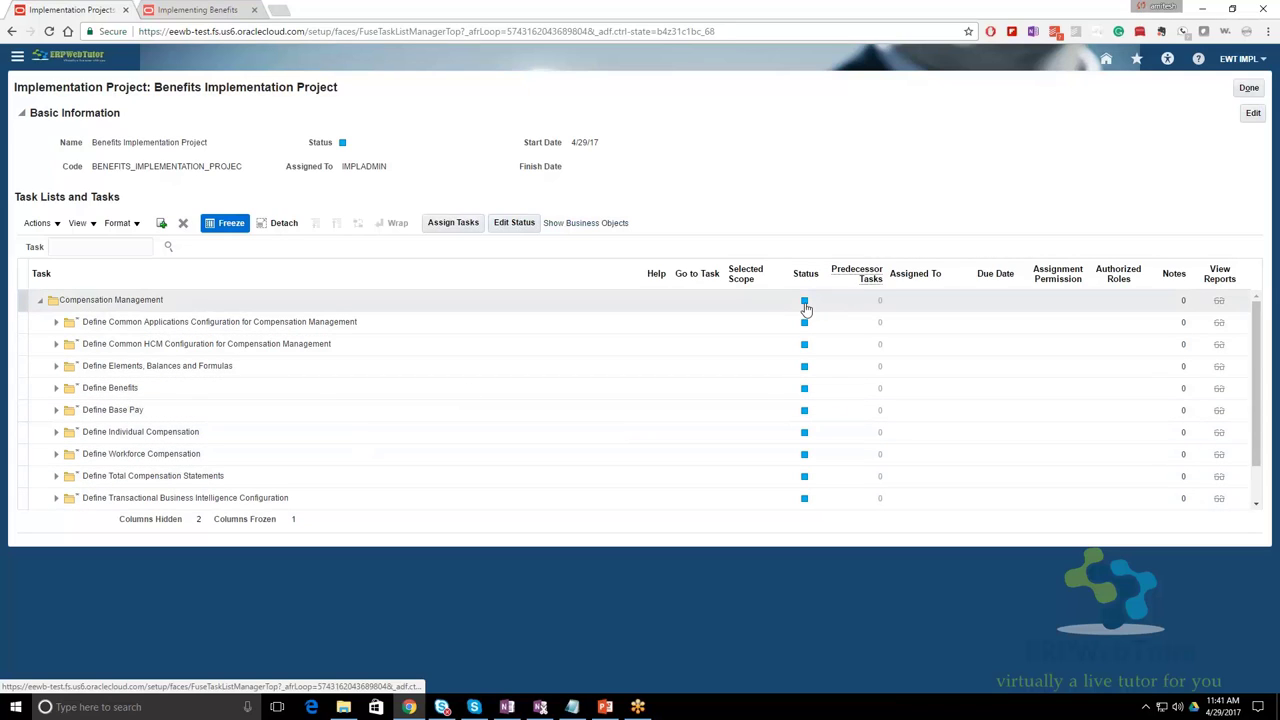
mouse_move(806, 305)
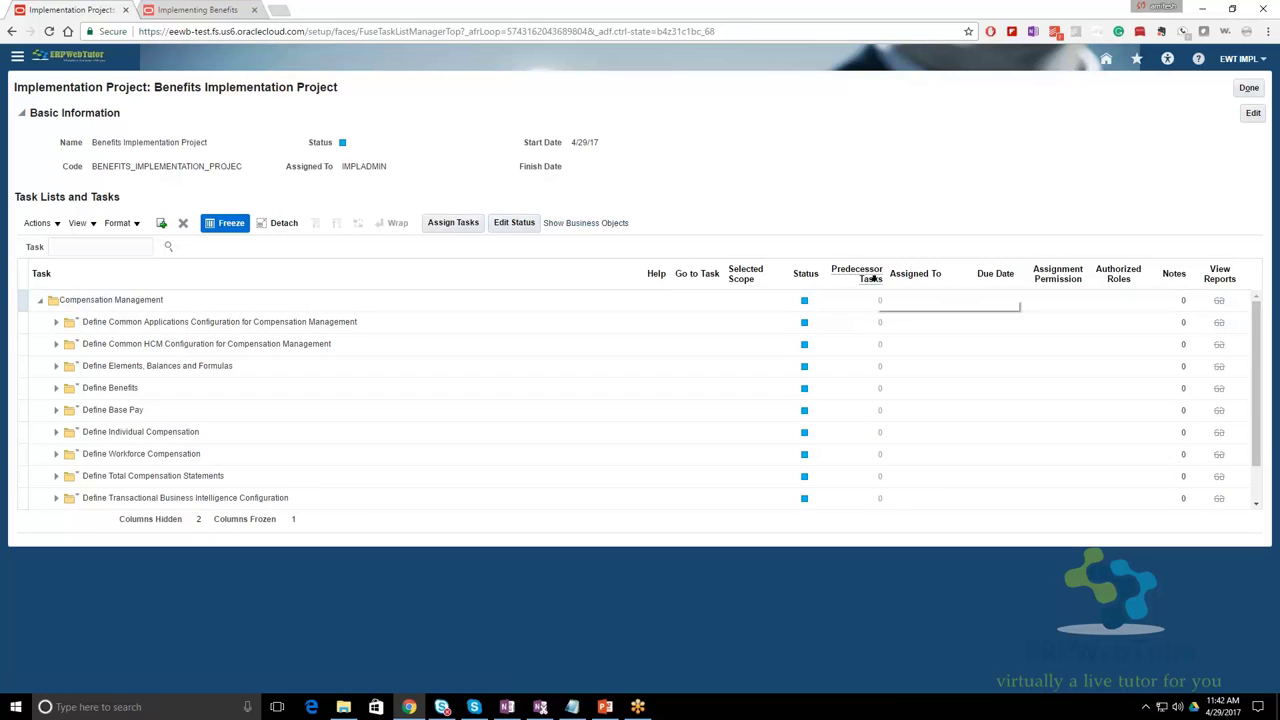
mouse_move(873, 279)
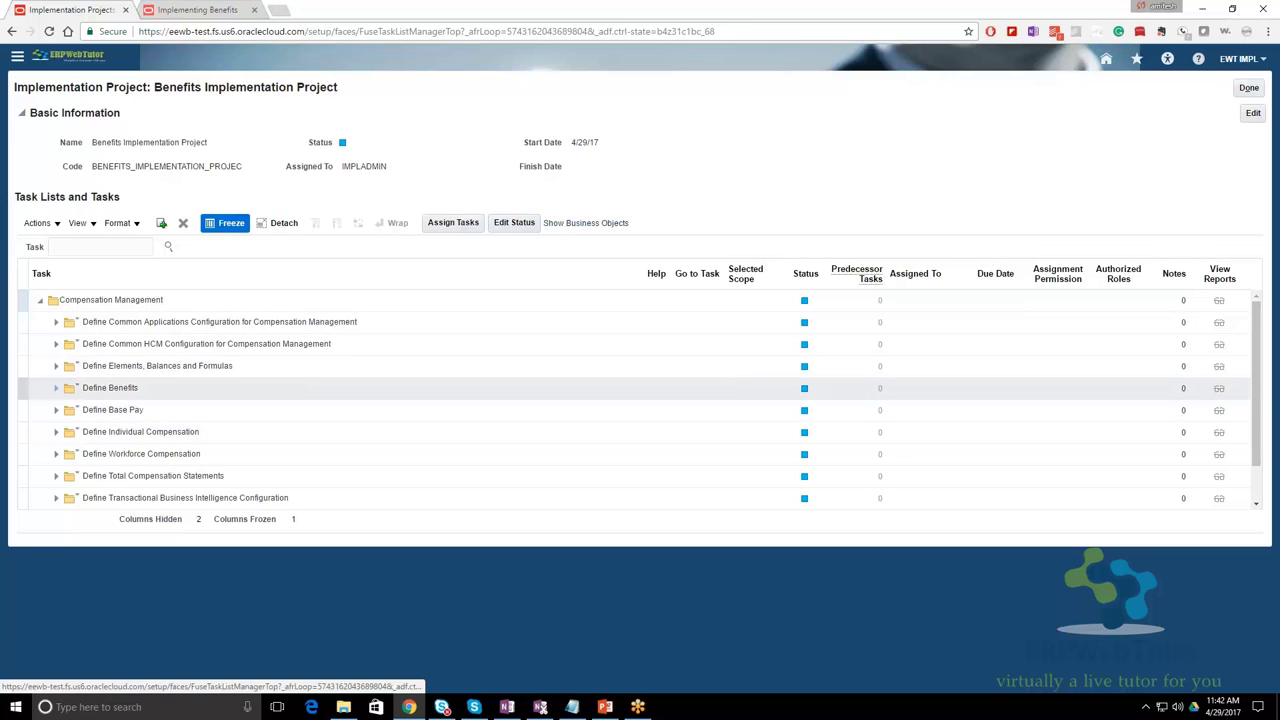
left_click(56, 388)
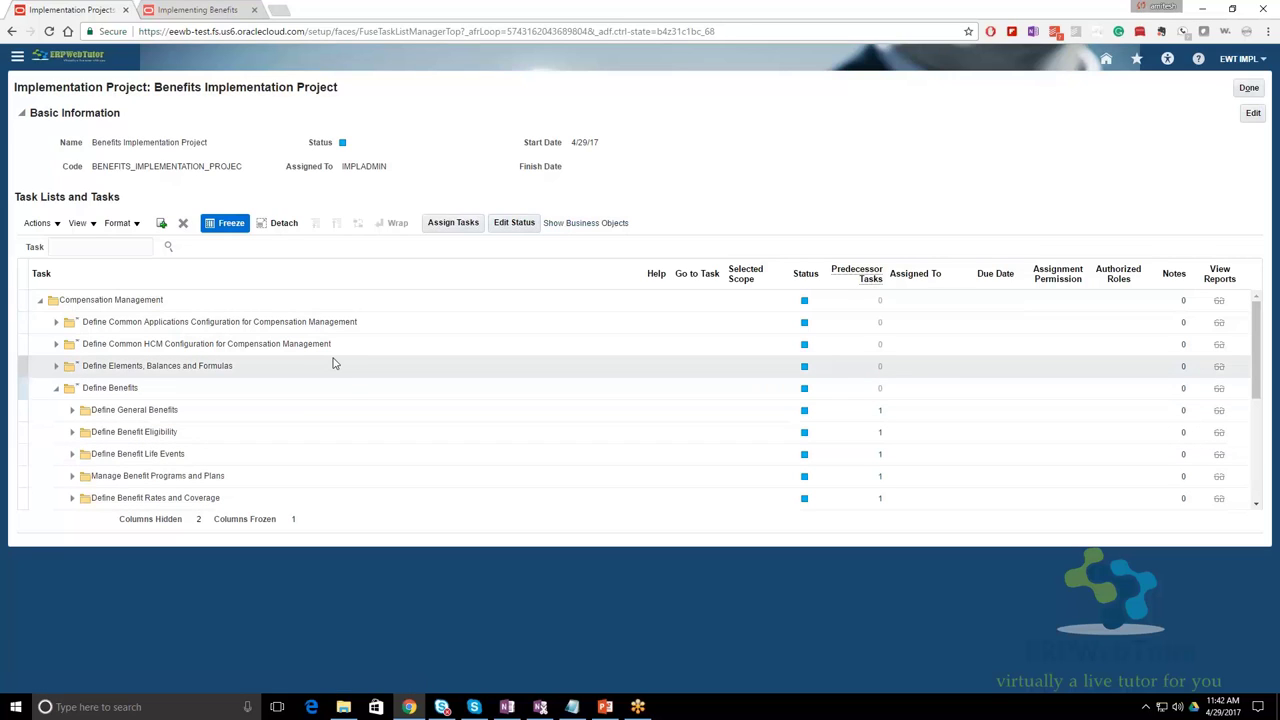
left_click(74, 413)
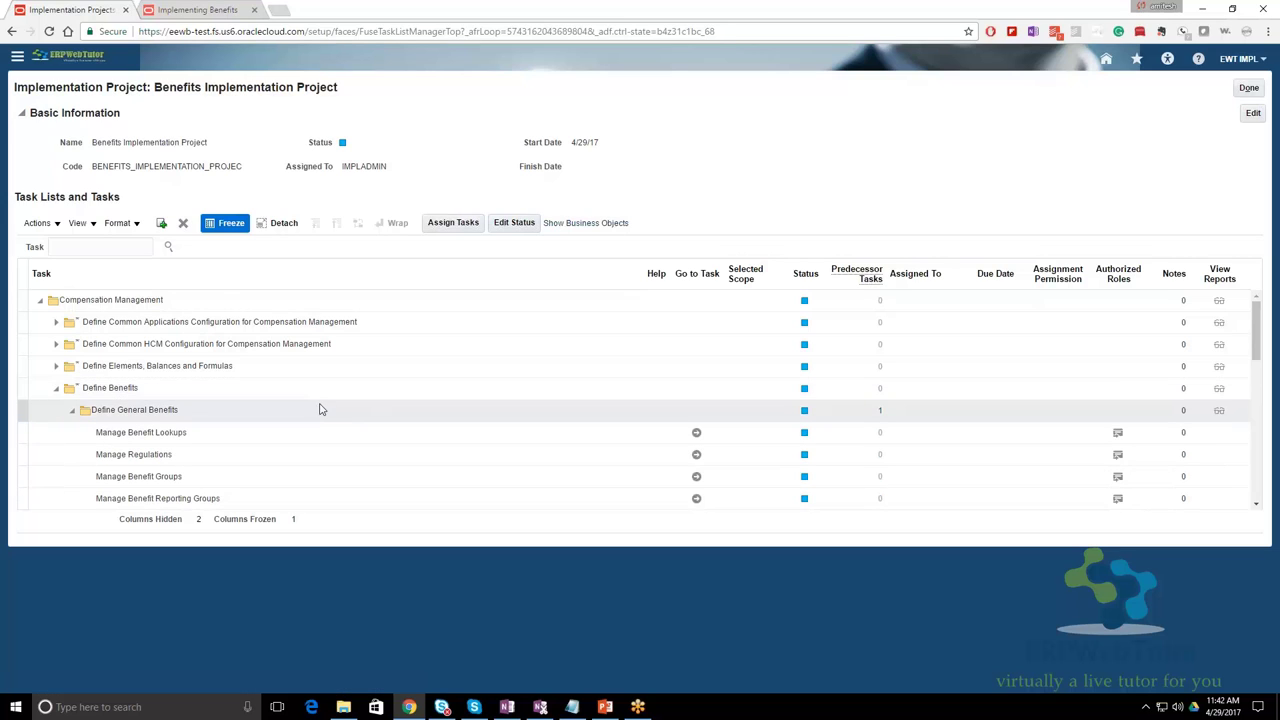
scroll(320, 409, "down", 3)
scroll(329, 406, "up", 2)
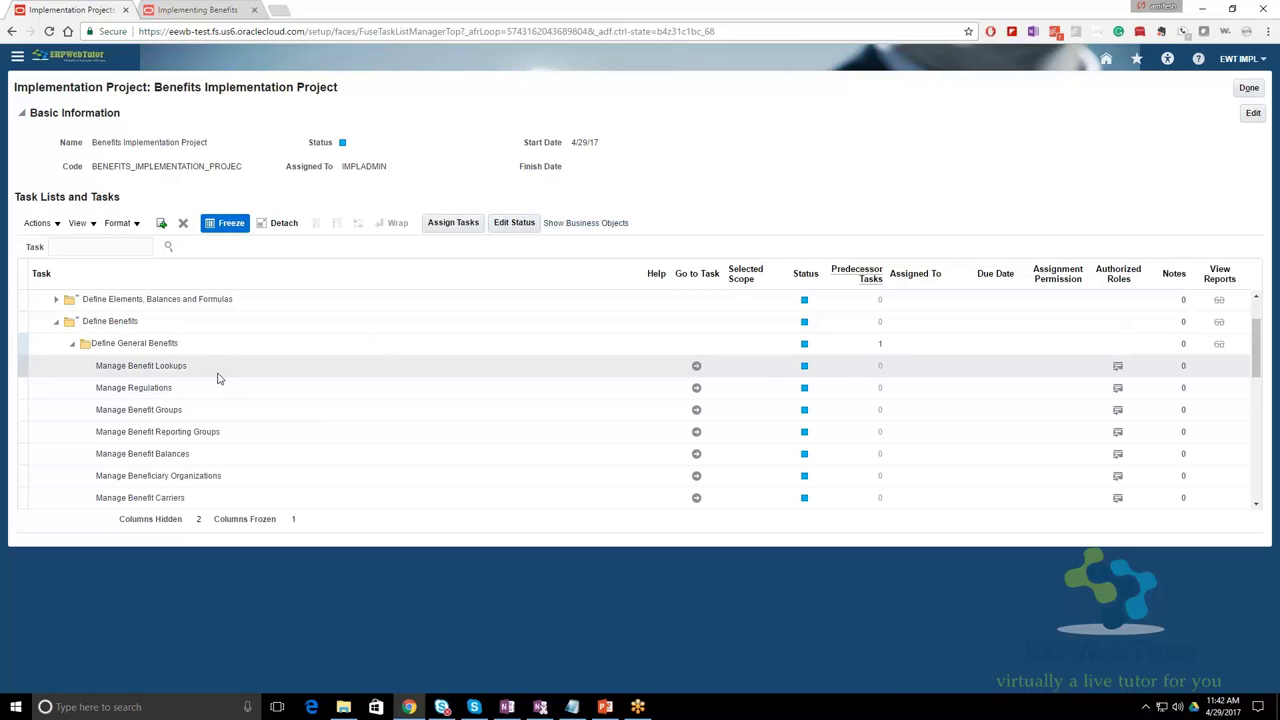
scroll(210, 375, "down", 2)
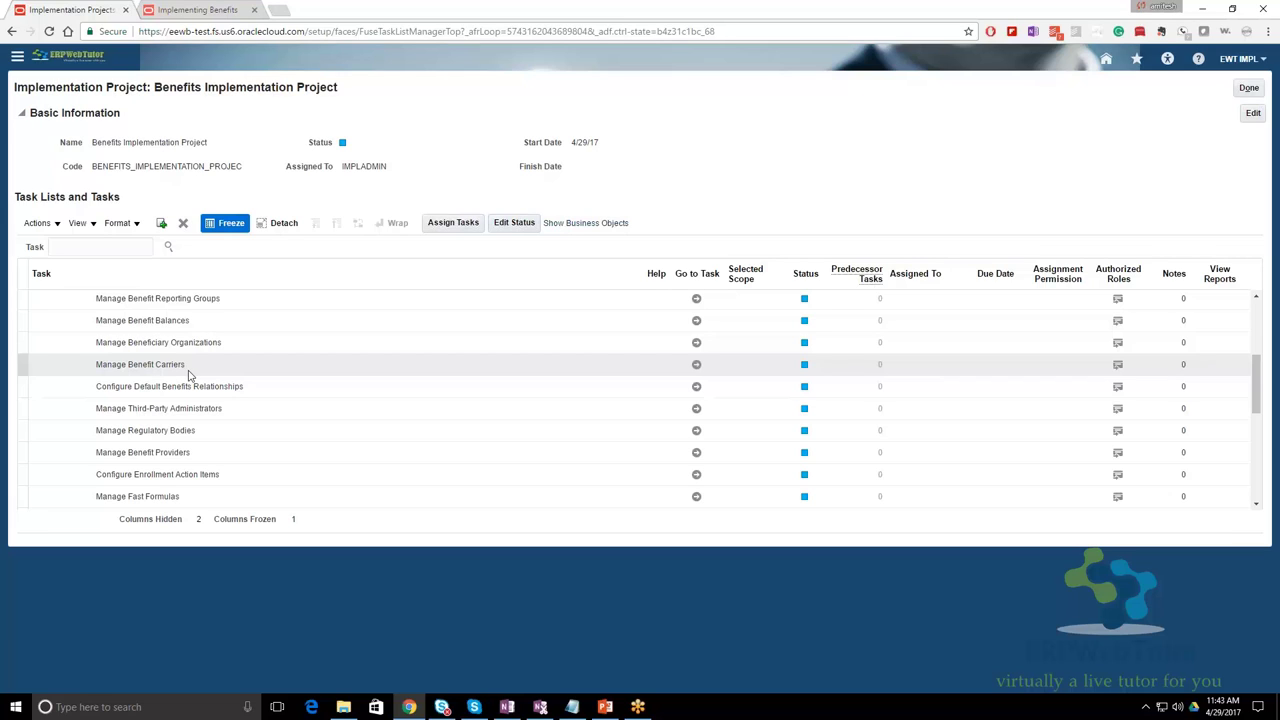
scroll(177, 449, "down", 1)
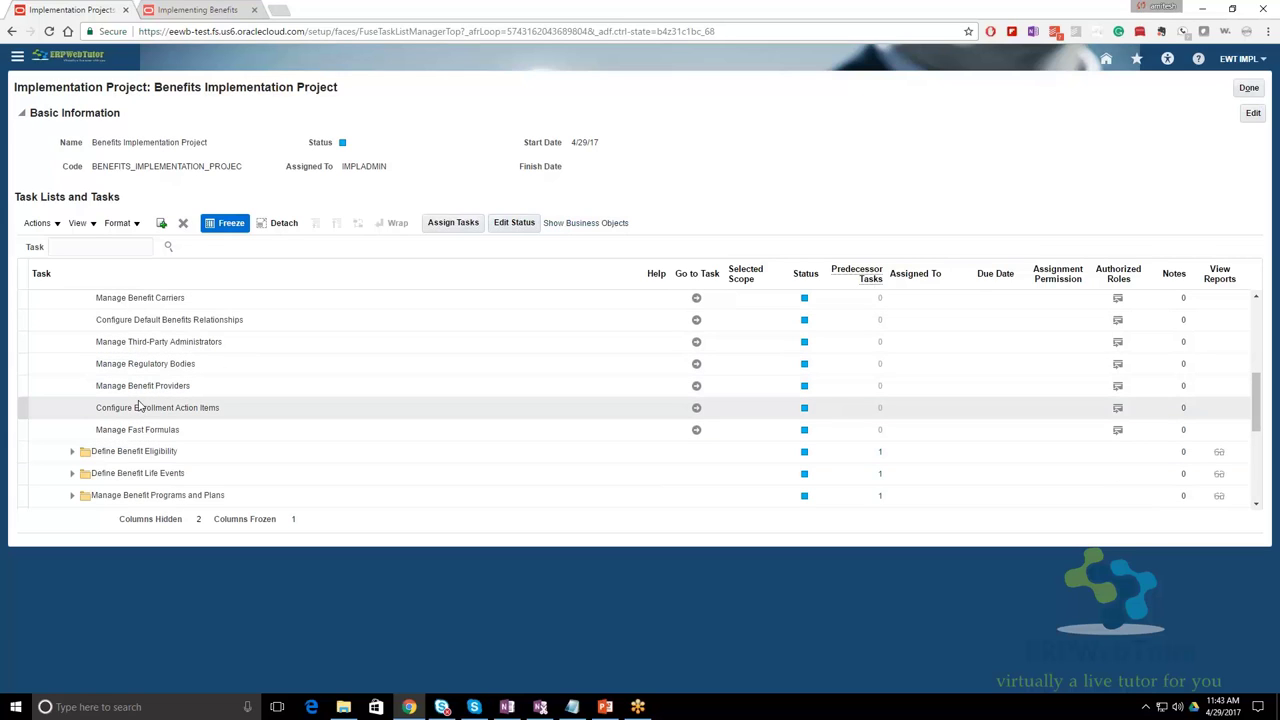
Expand the Define Benefit Eligibility, Define Benefit Life Events, and Manage Benefit Programs and Plans folders.
left_click(72, 456)
scroll(237, 414, "down", 2)
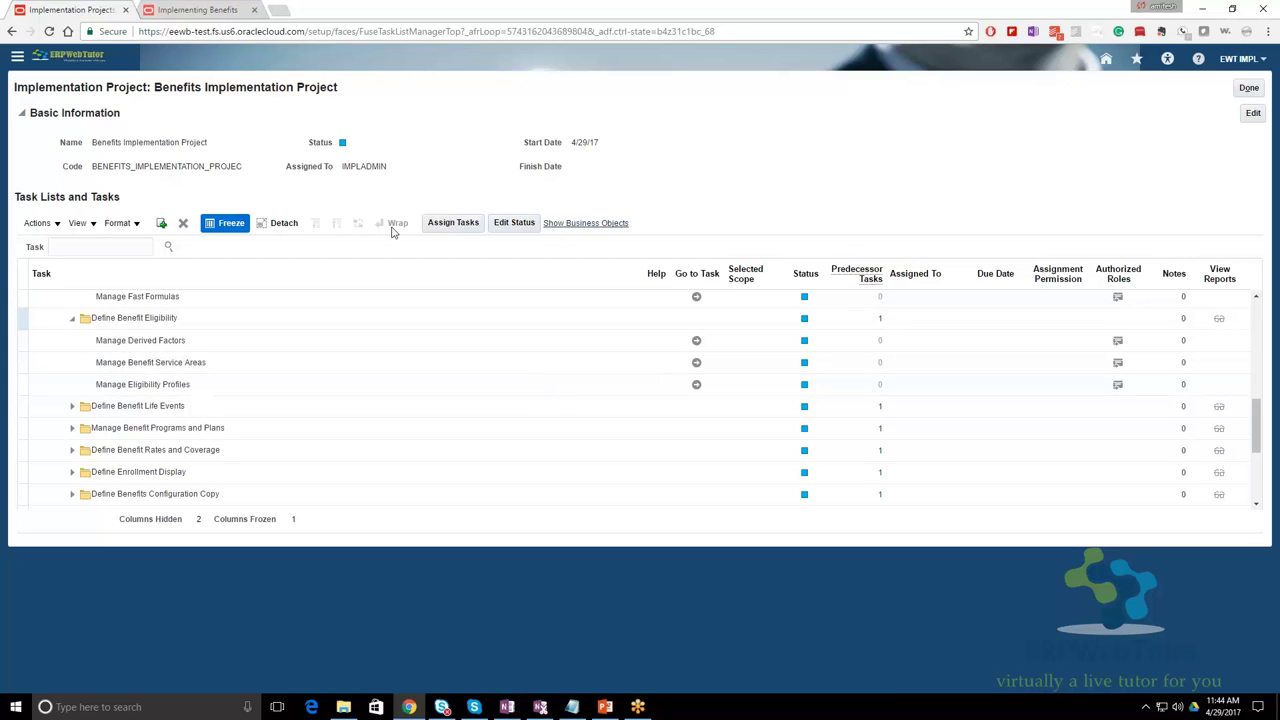
left_click(71, 406)
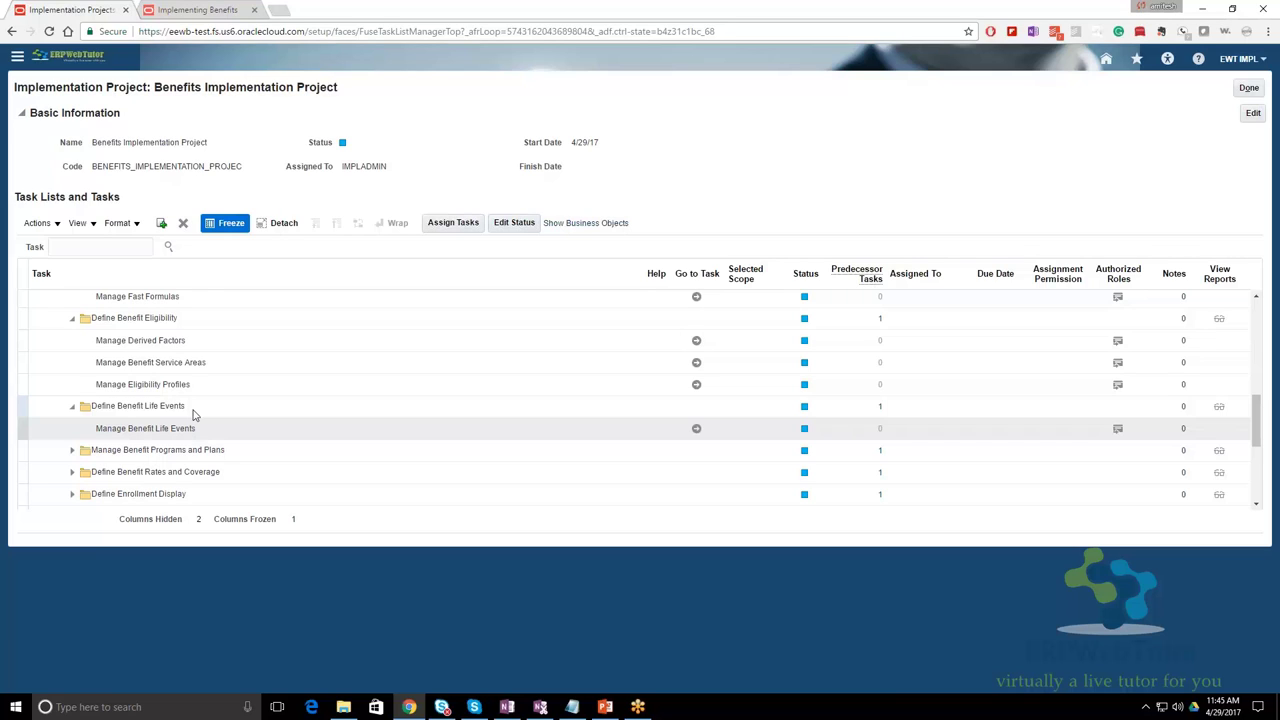
scroll(190, 420, "down", 2)
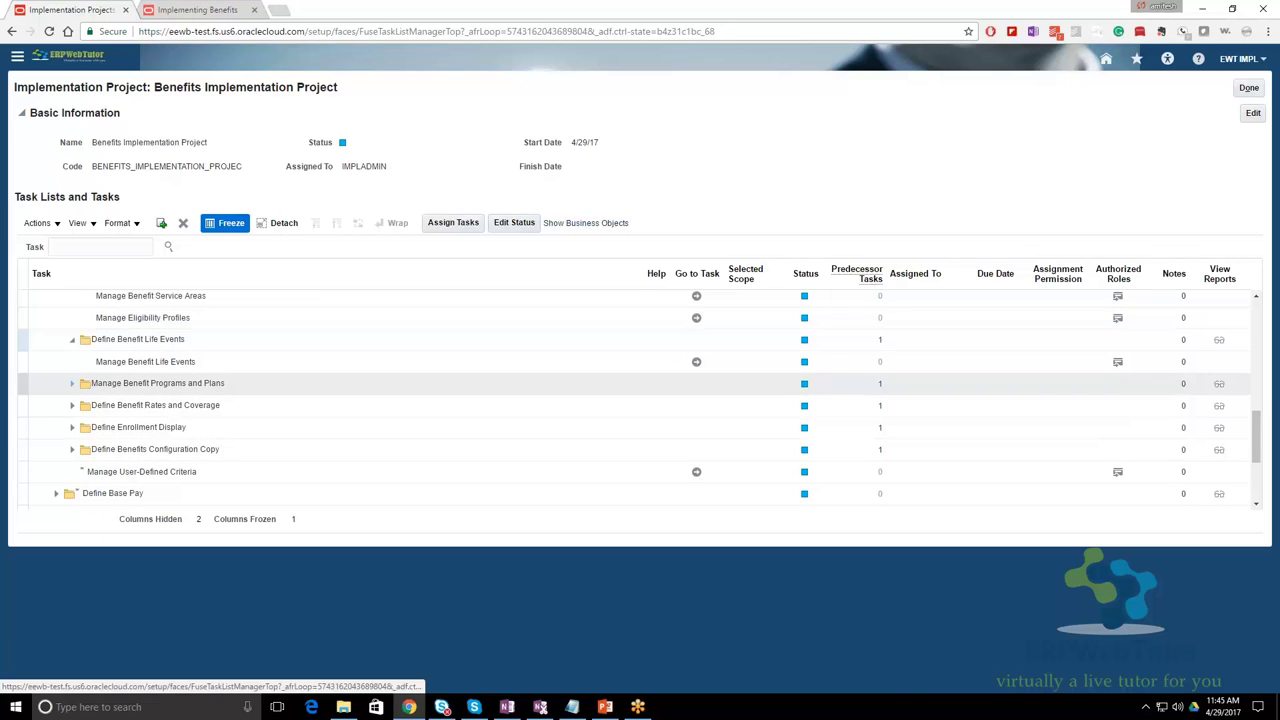
left_click(72, 384)
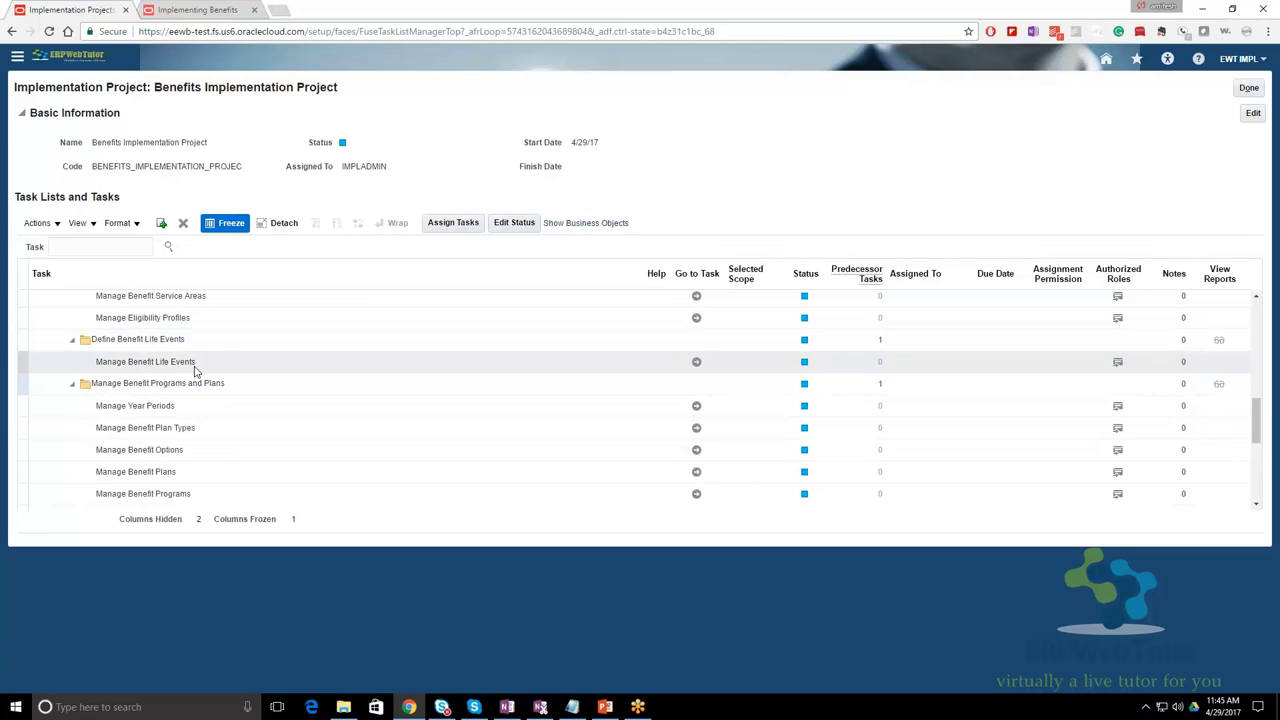
Expand the Define Benefit Rates and Coverage, Define Enrollment Display, and Define Benefits Configuration Copy folders.
scroll(196, 384, "down", 1)
scroll(196, 383, "down", 1)
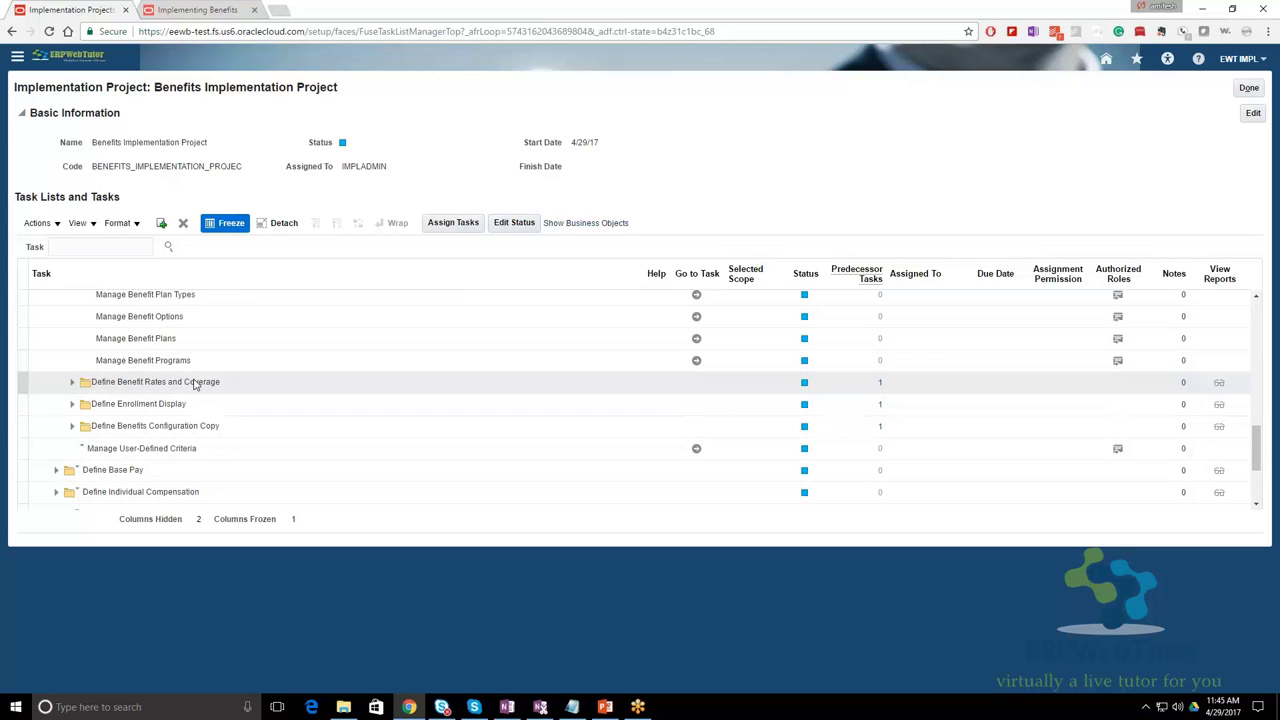
left_click(72, 382)
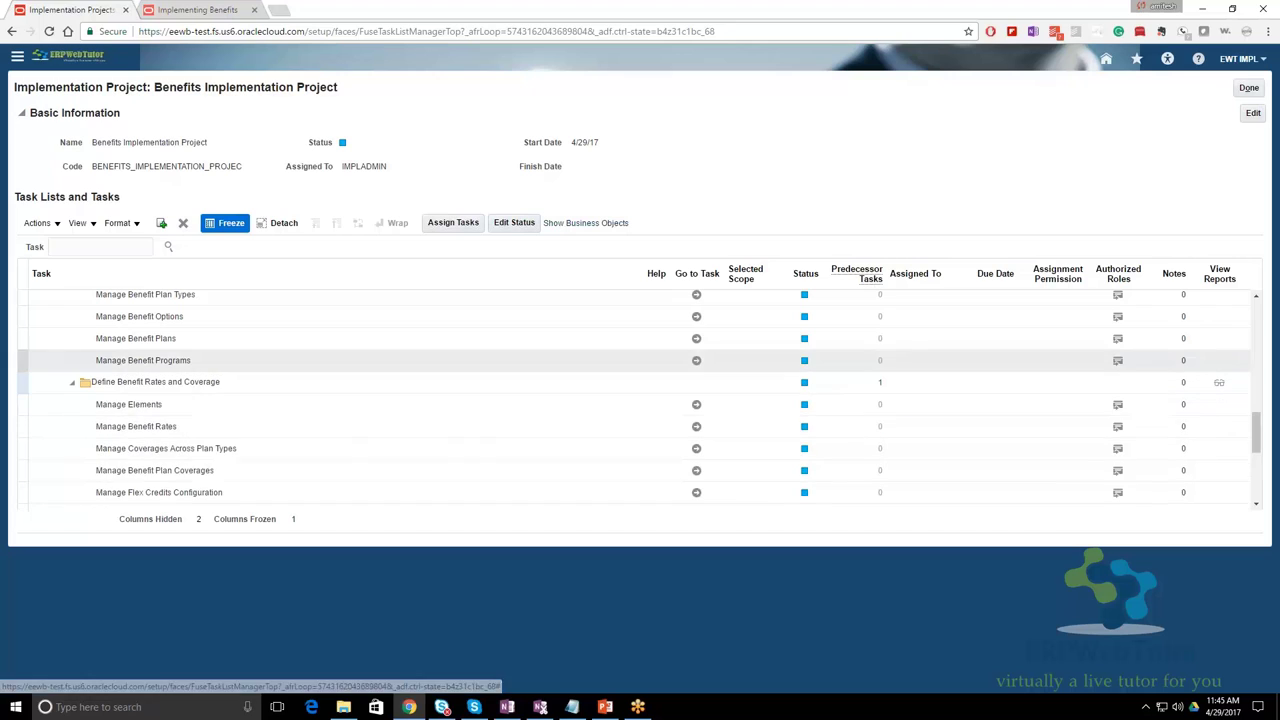
scroll(95, 323, "down", 5)
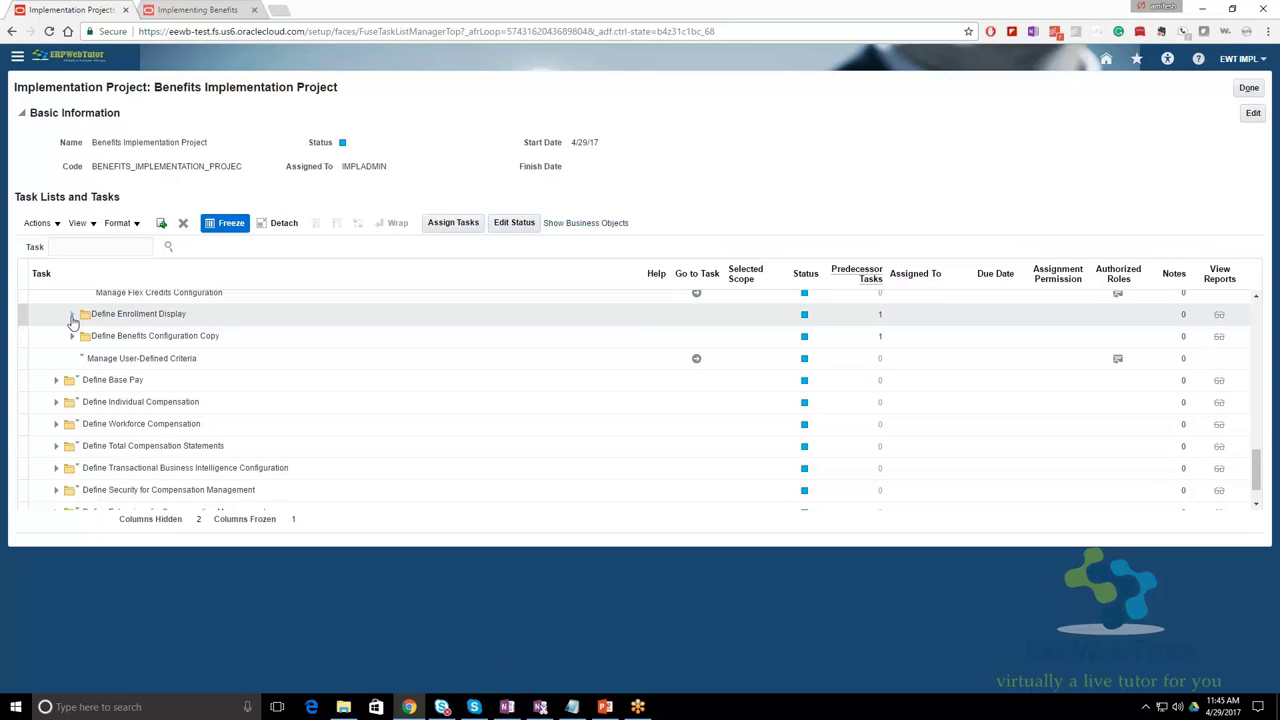
left_click(72, 314)
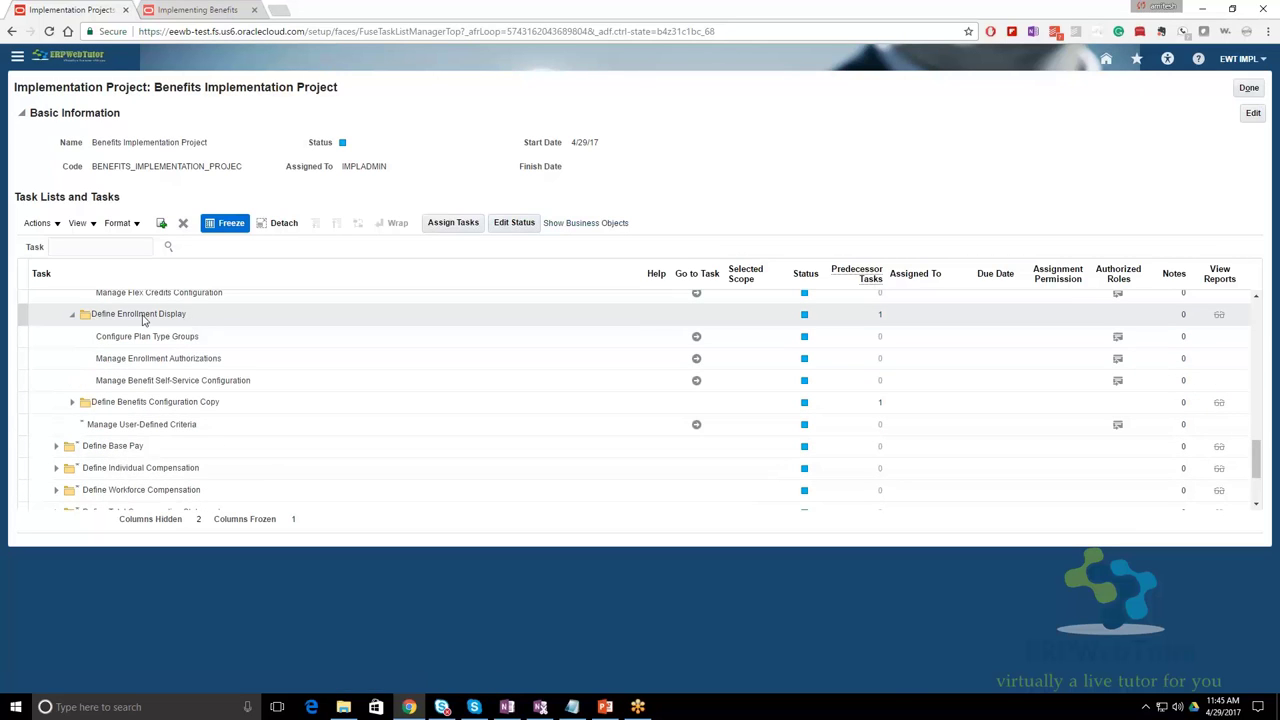
left_click(72, 402)
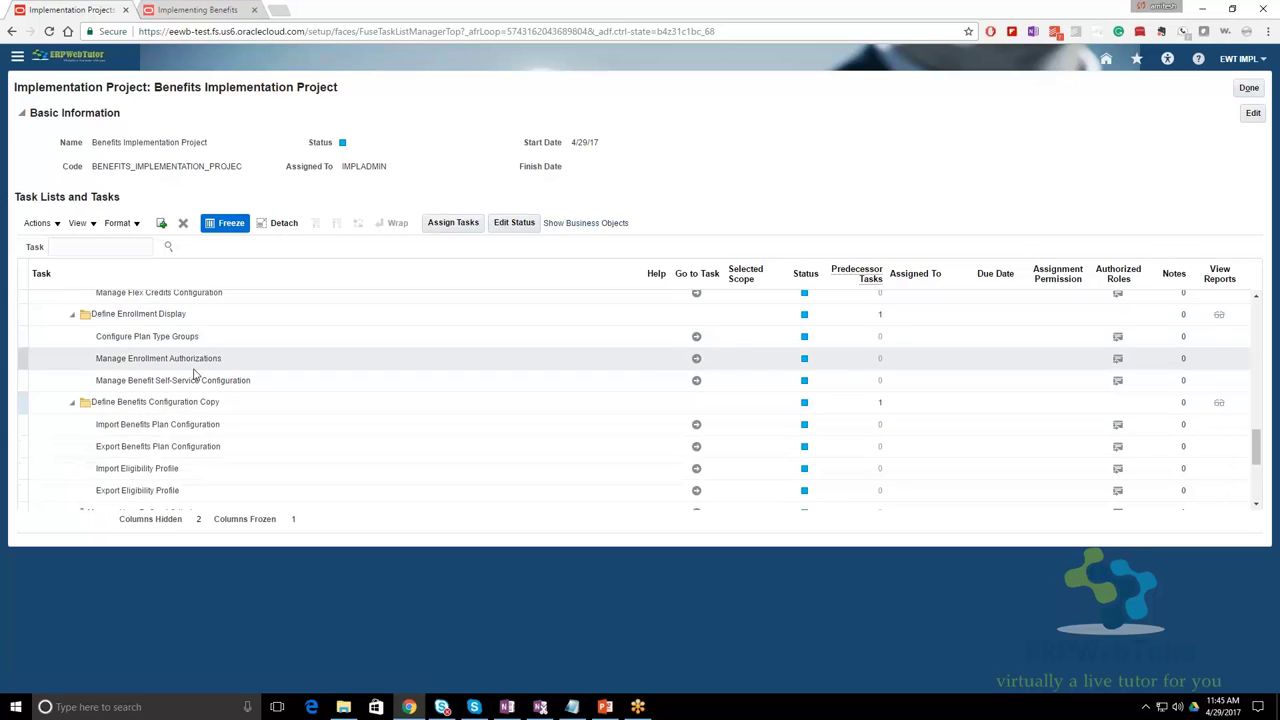
Open the Import Benefits Plan Configuration task to view its page, and return to the project.
left_click(697, 426)
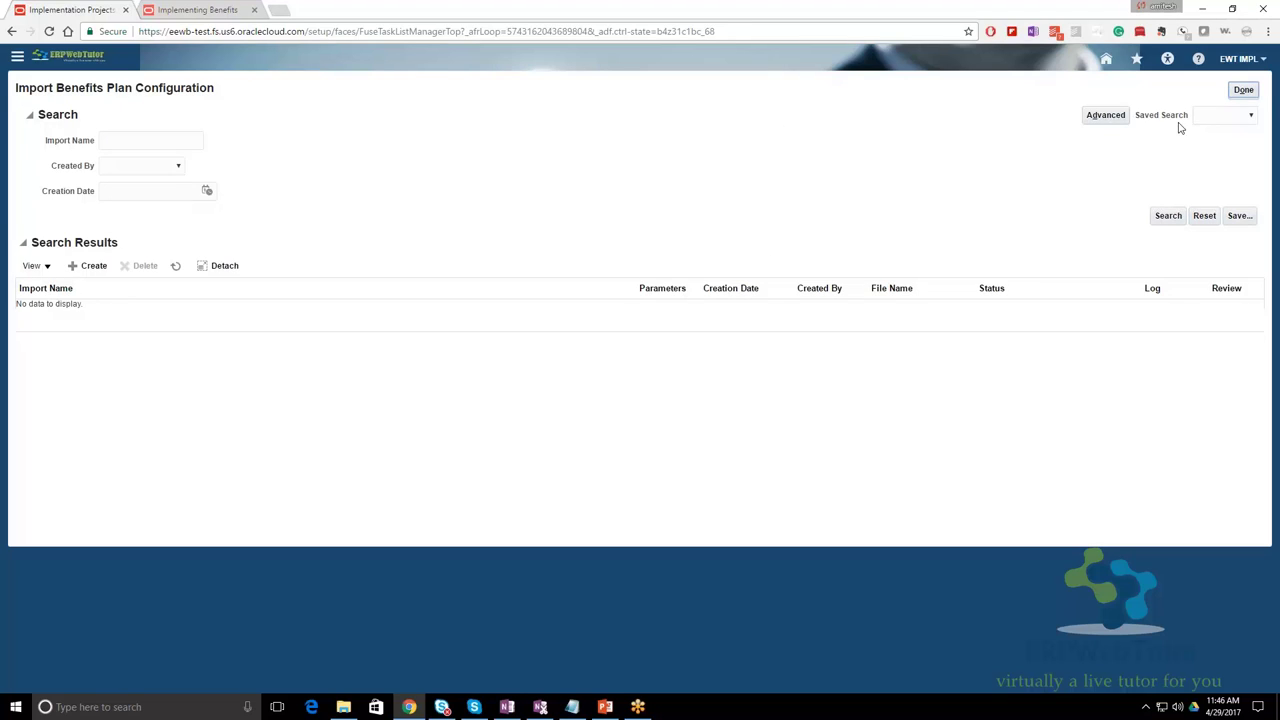
left_click(1245, 91)
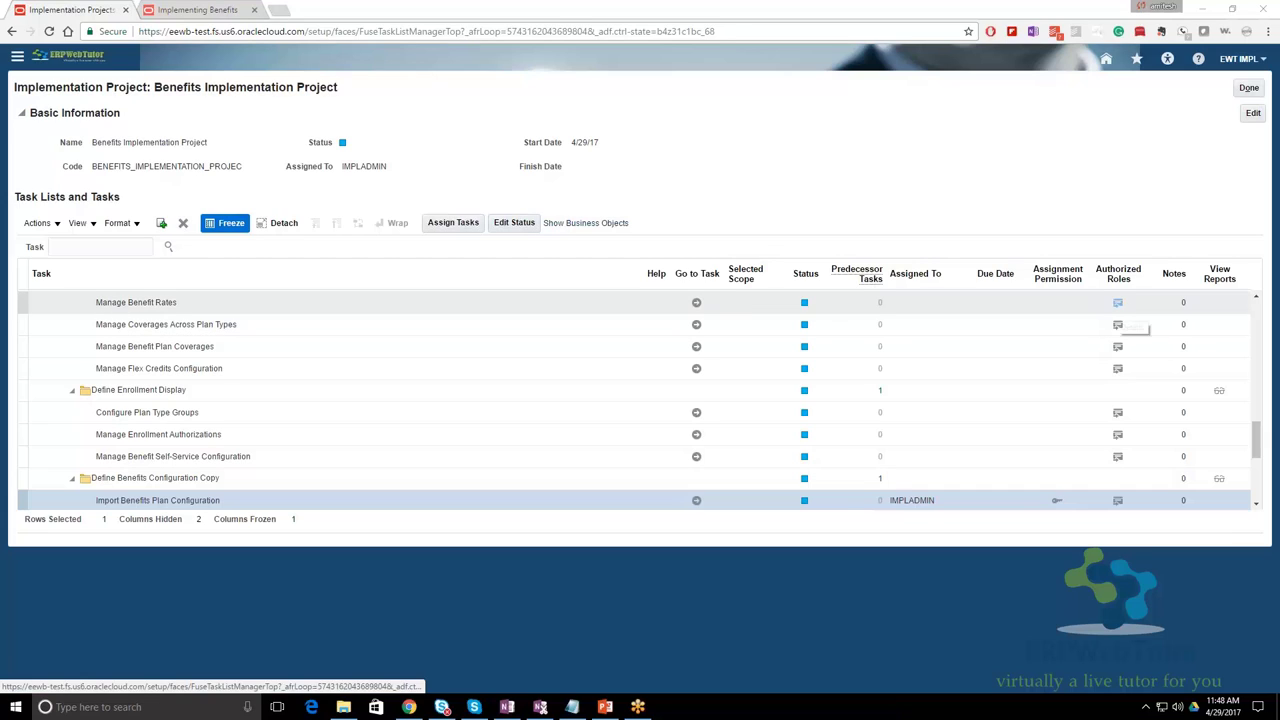
View the authorized roles for the Manage Benefit Rates task and close the list.
left_click(1117, 302)
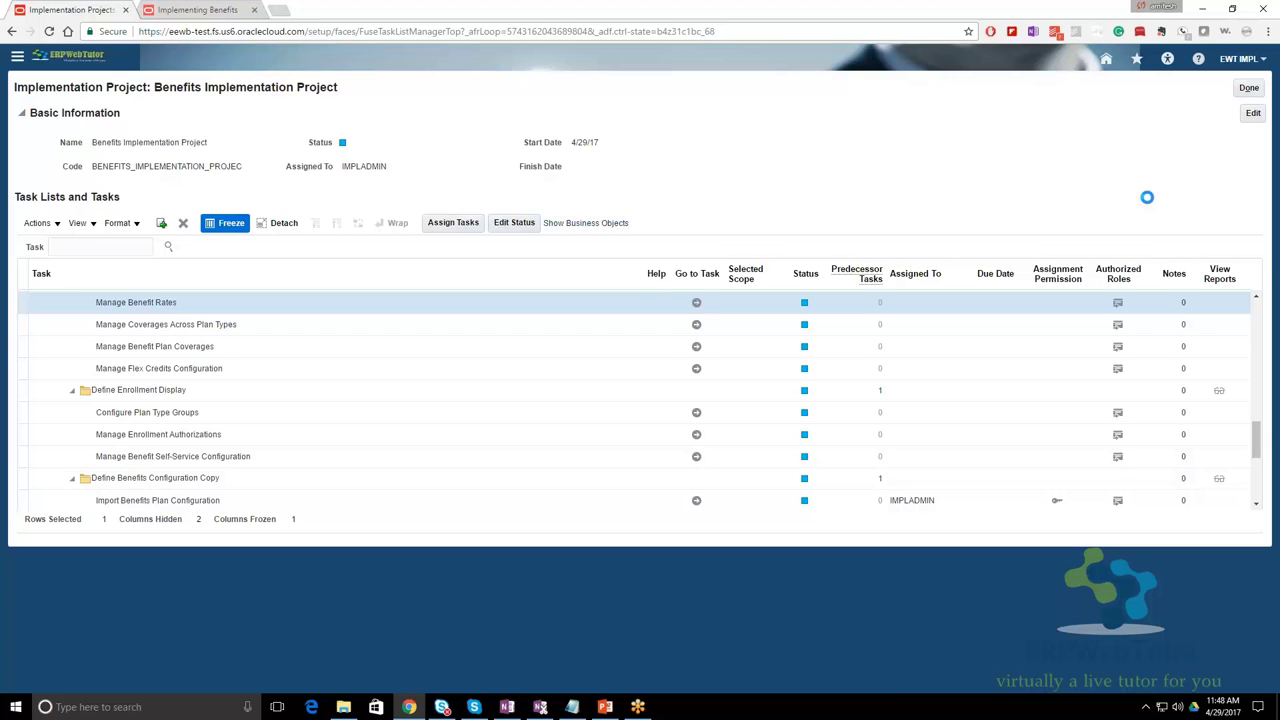
scroll(728, 307, "down", 1)
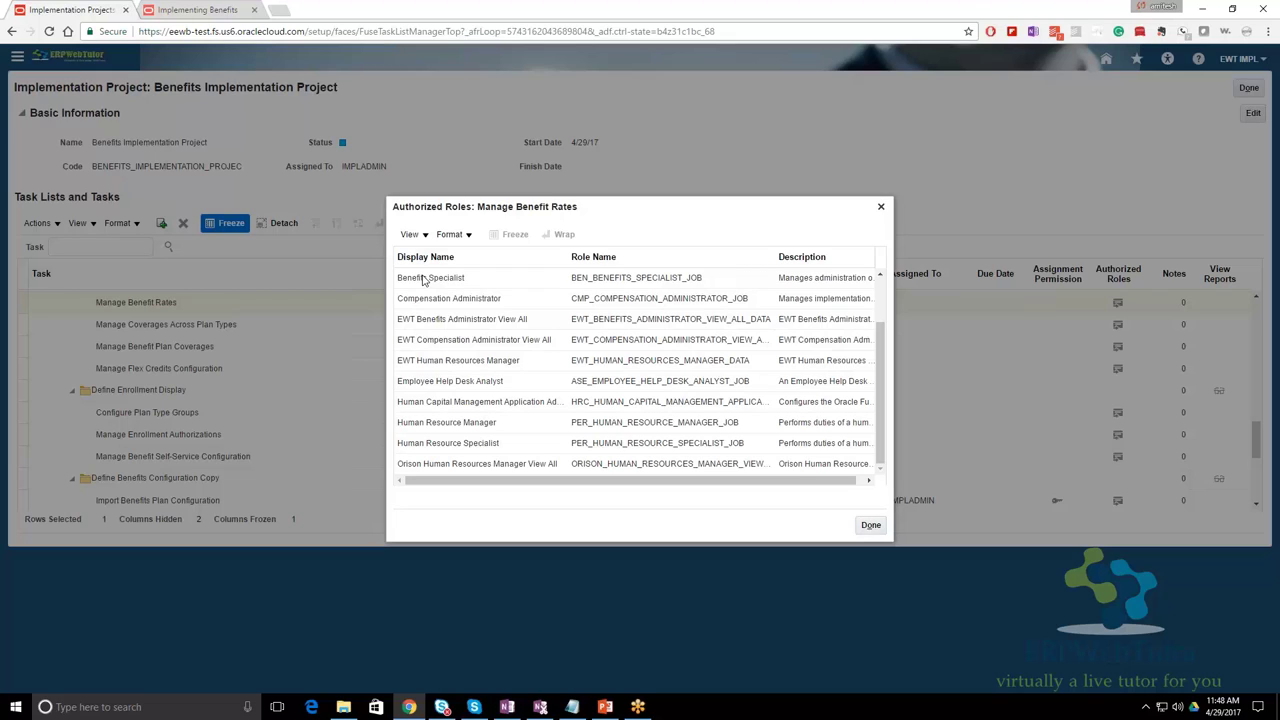
left_click(881, 206)
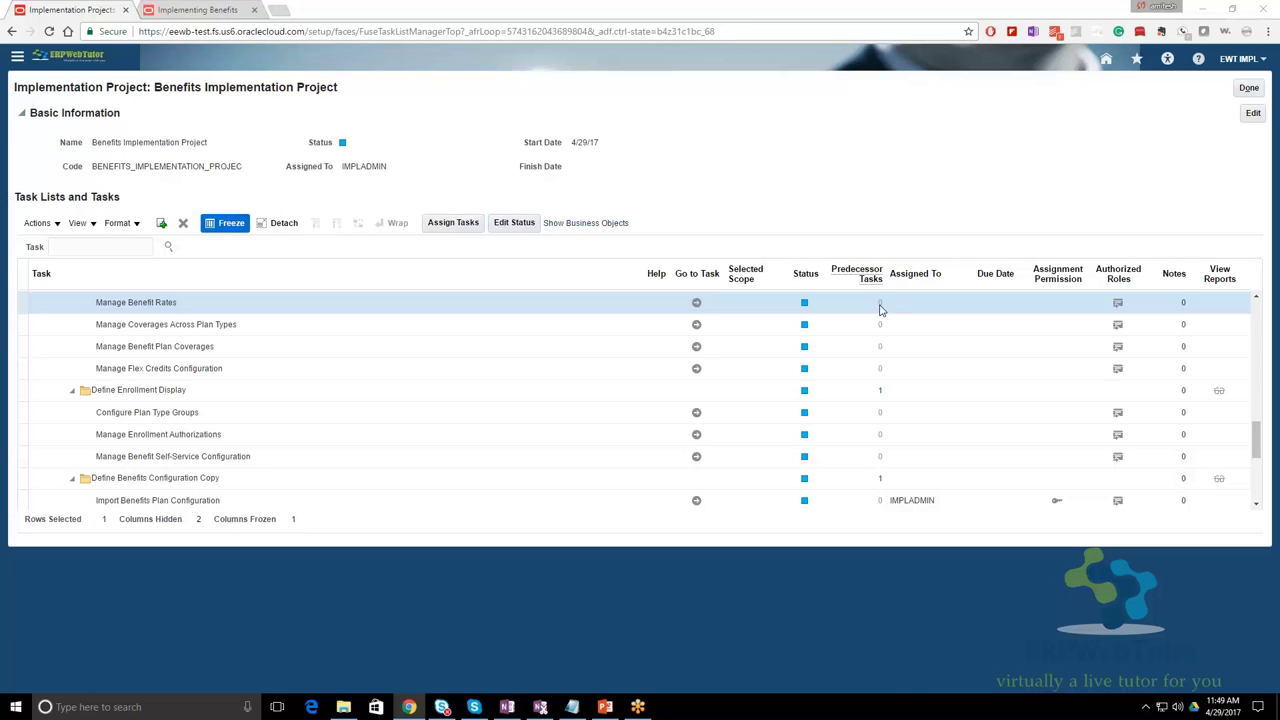
scroll(534, 345, "down", 3)
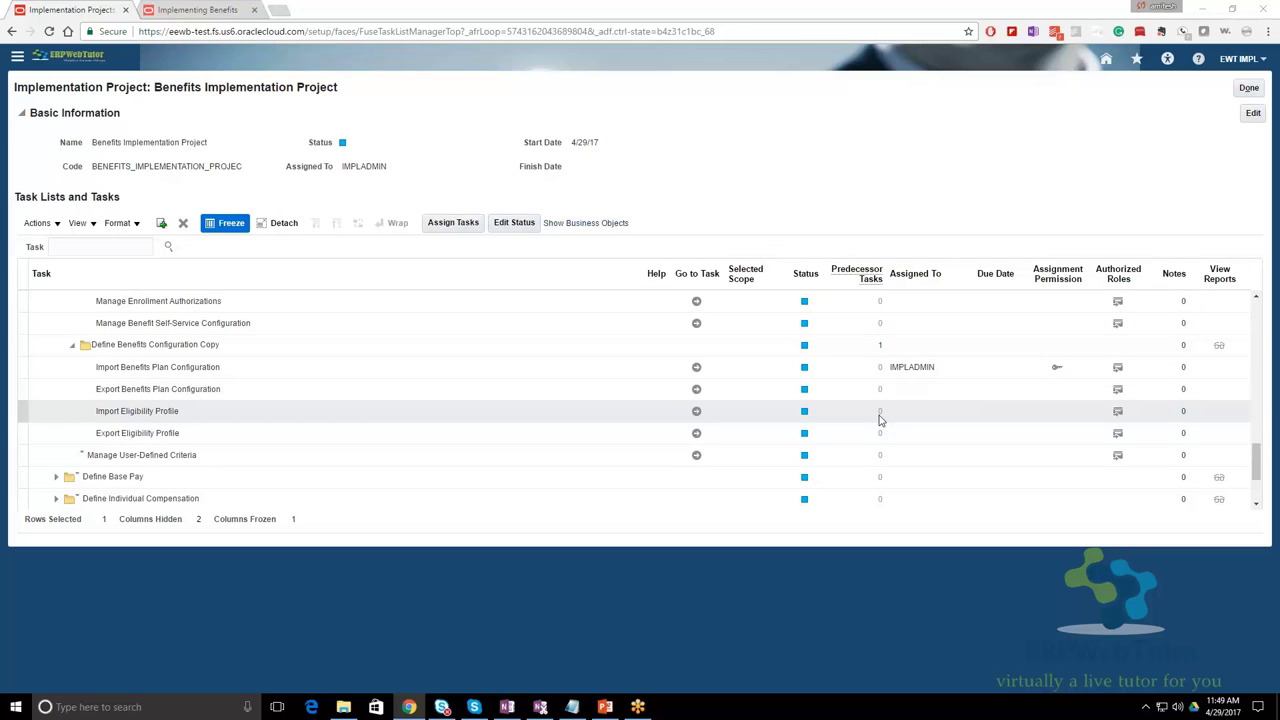
scroll(880, 420, "up", 5)
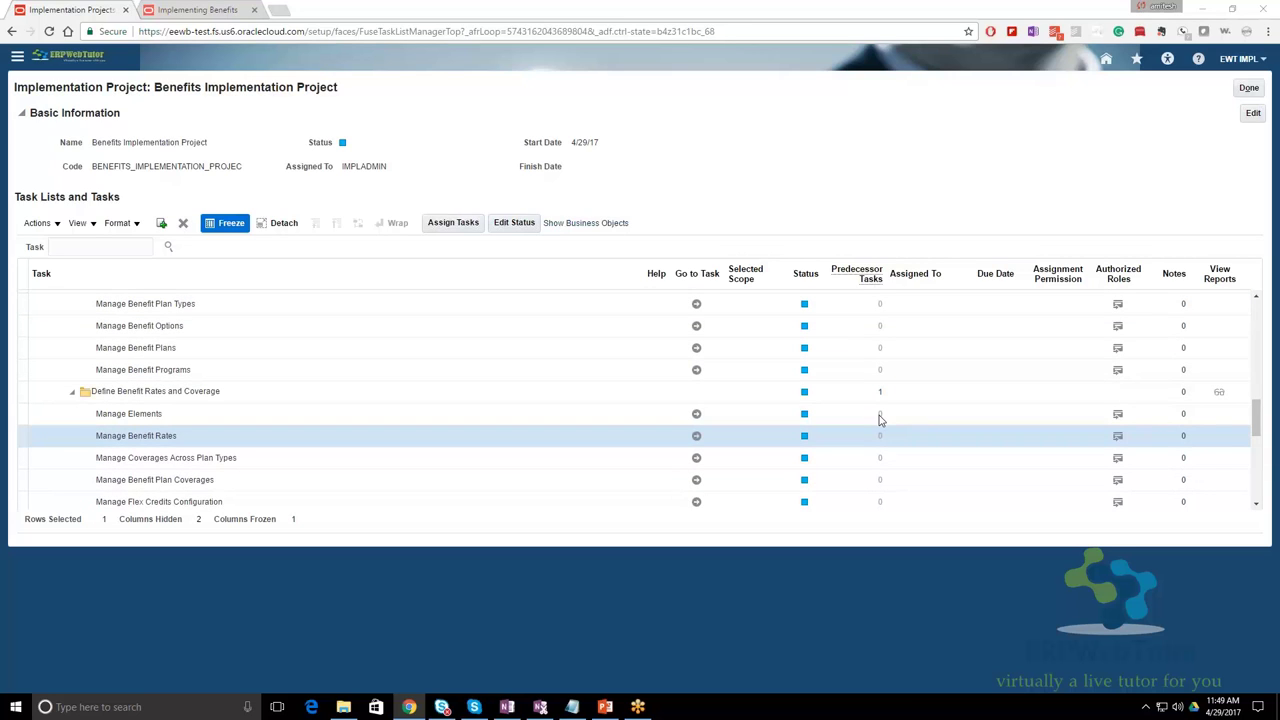
scroll(880, 420, "up", 3)
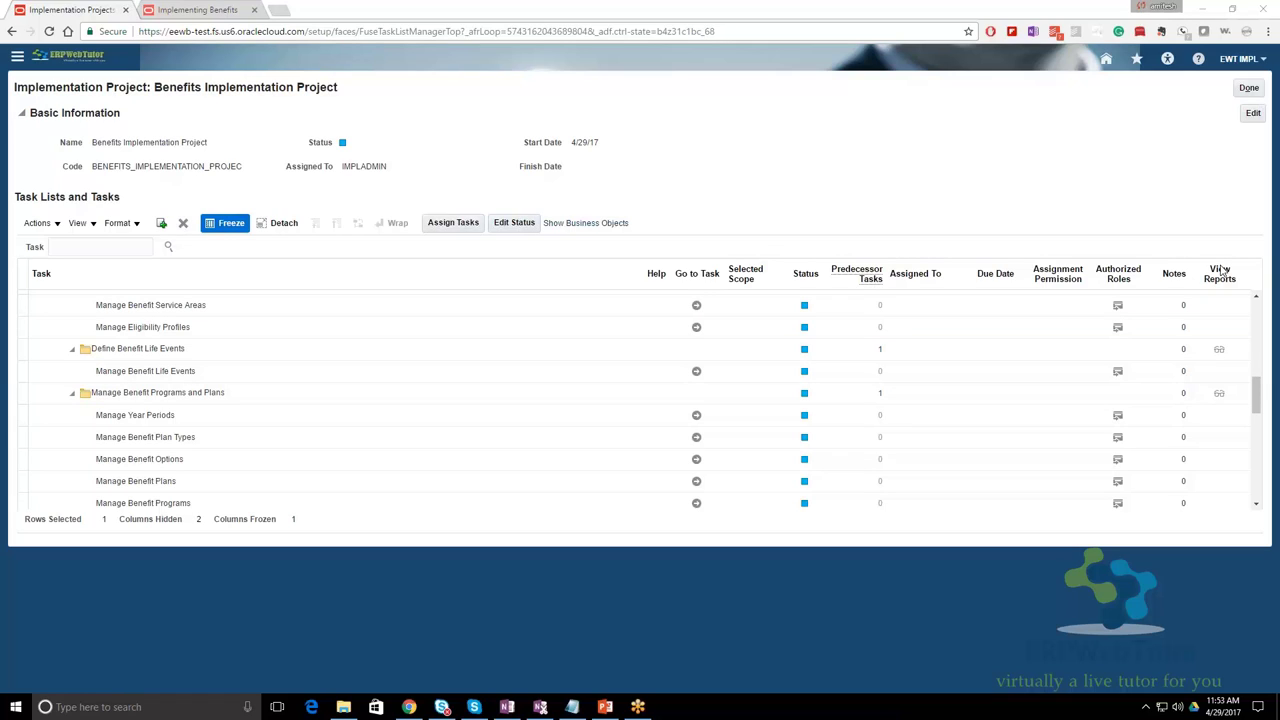
View the task assignment options for Manage Benefit Service Areas and close them without assigning anyone.
left_click(918, 305)
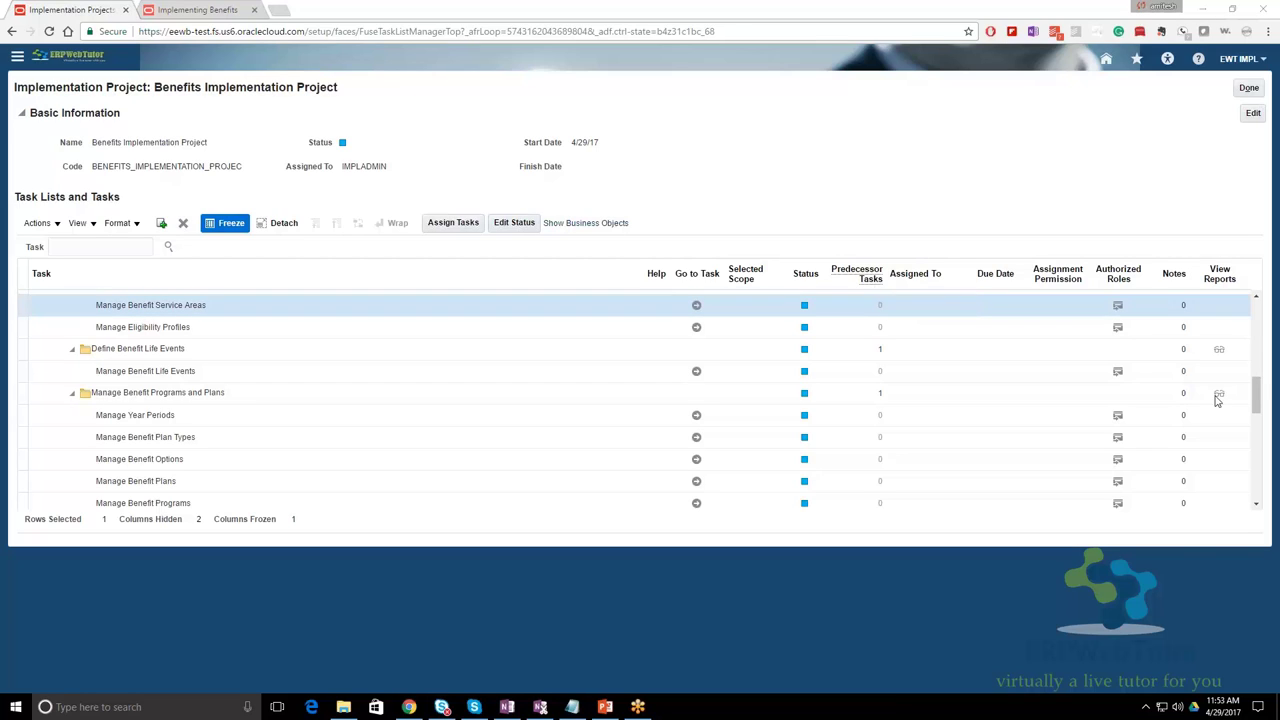
left_click(925, 310)
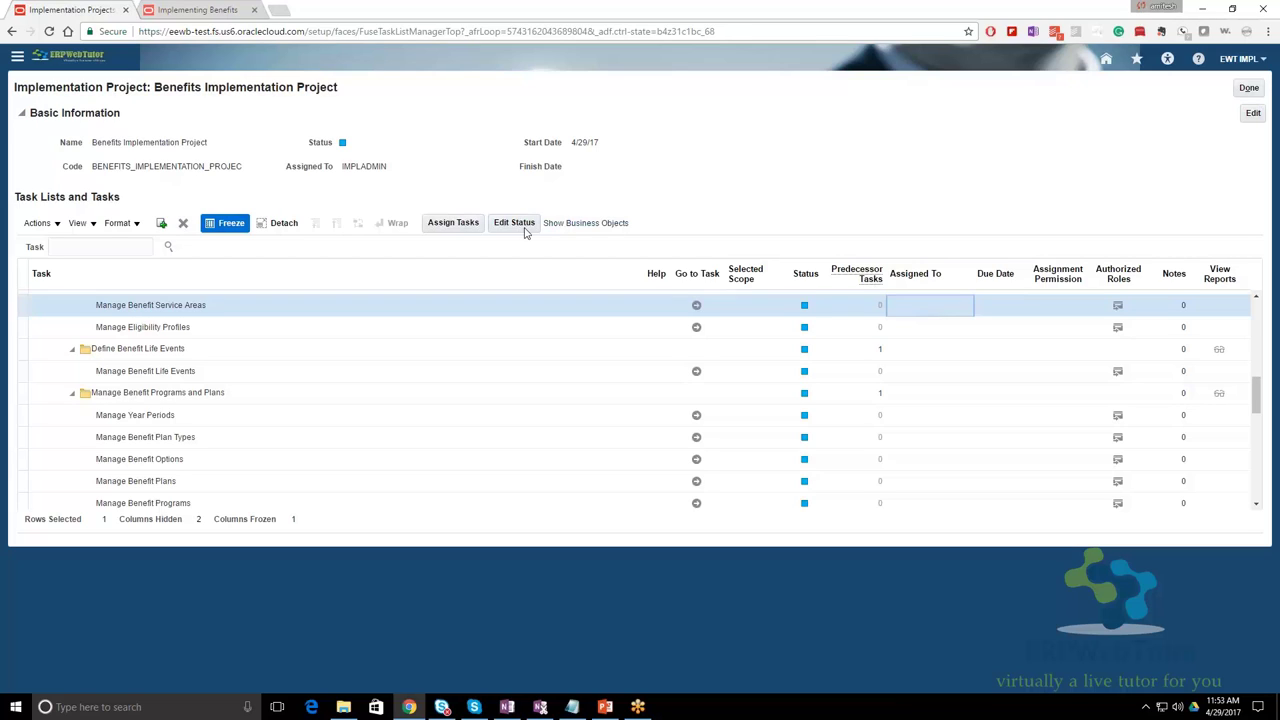
left_click(462, 224)
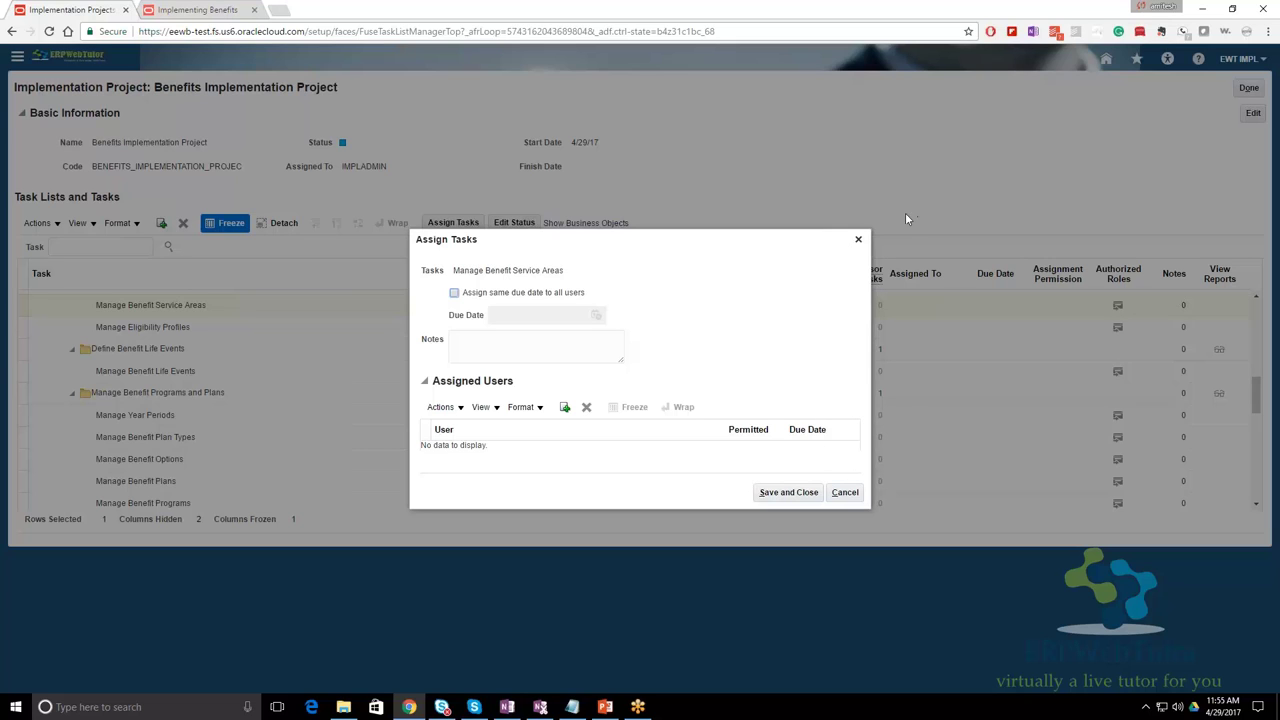
left_click(858, 240)
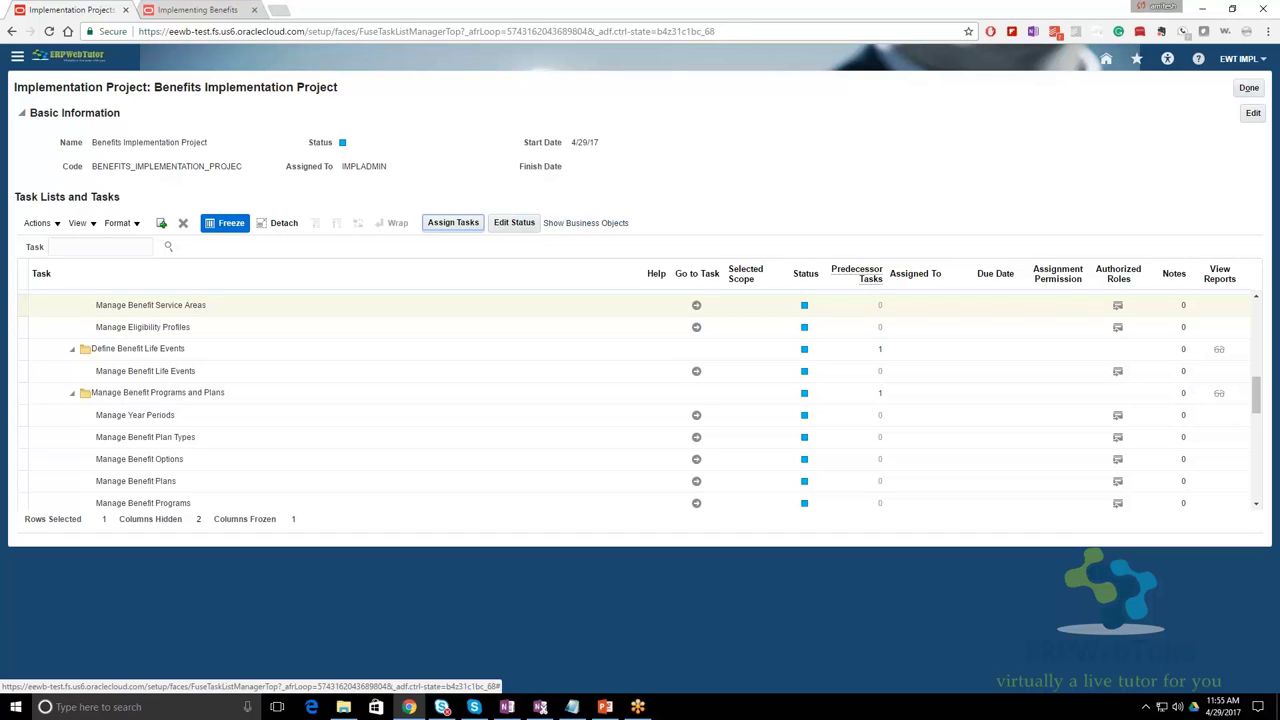
Return to the implementation projects list, unfreeze its columns, and review all projects in a detached table.
left_click(1246, 89)
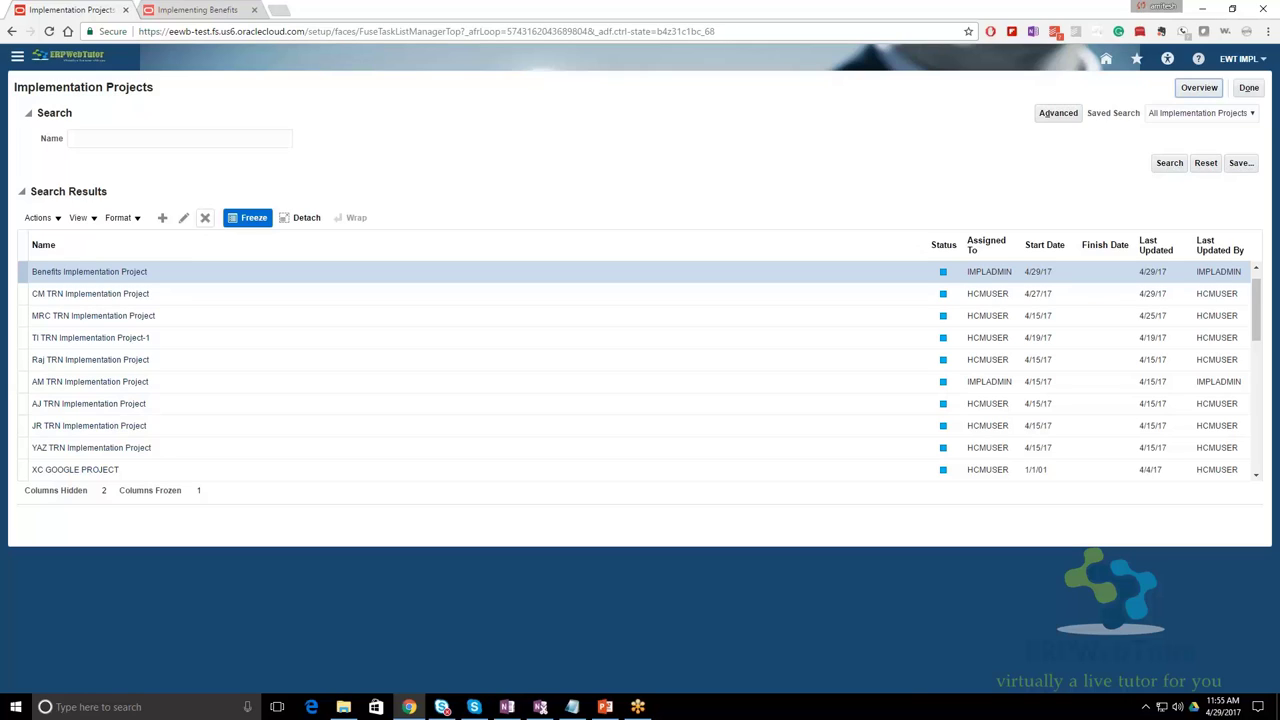
left_click(265, 219)
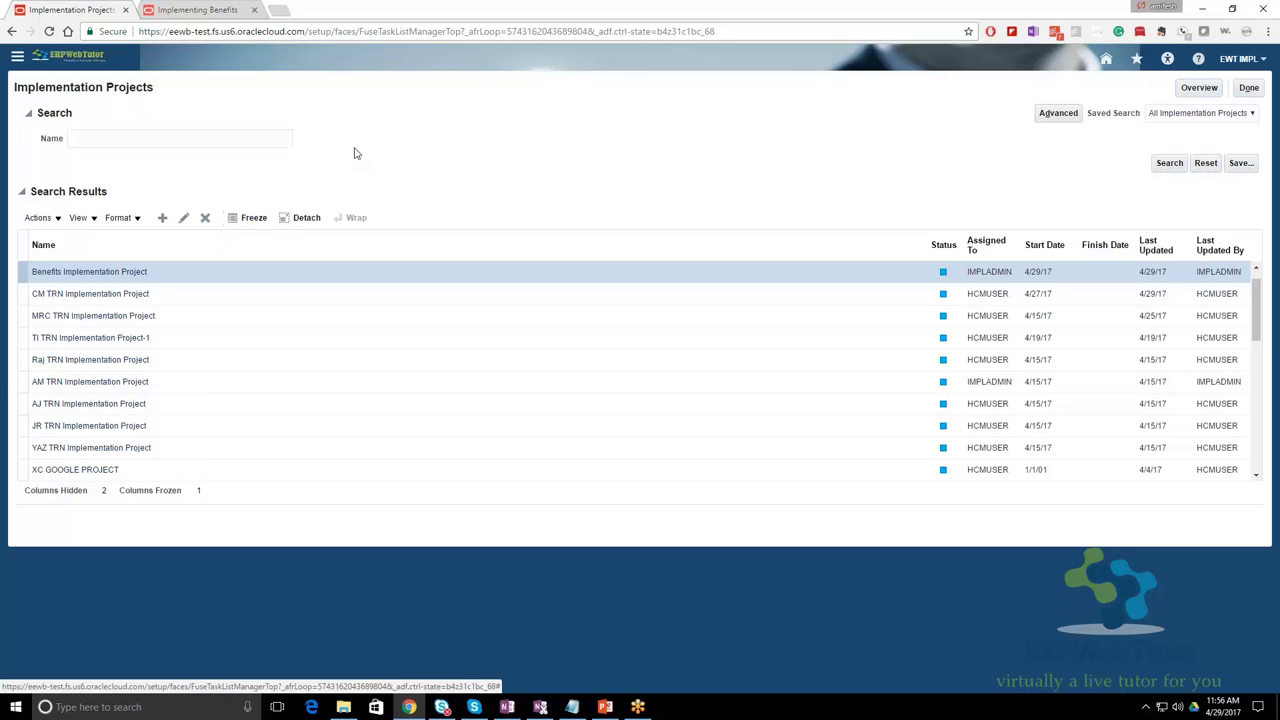
left_click(215, 300)
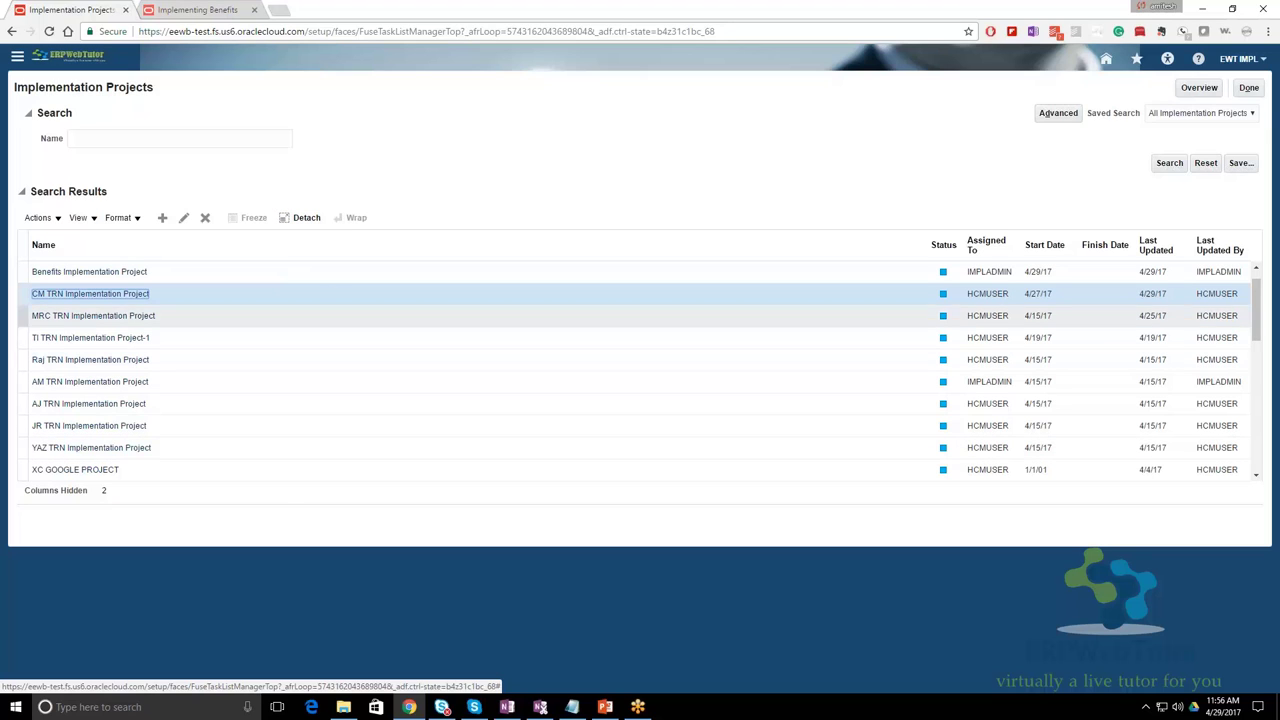
left_click(300, 228)
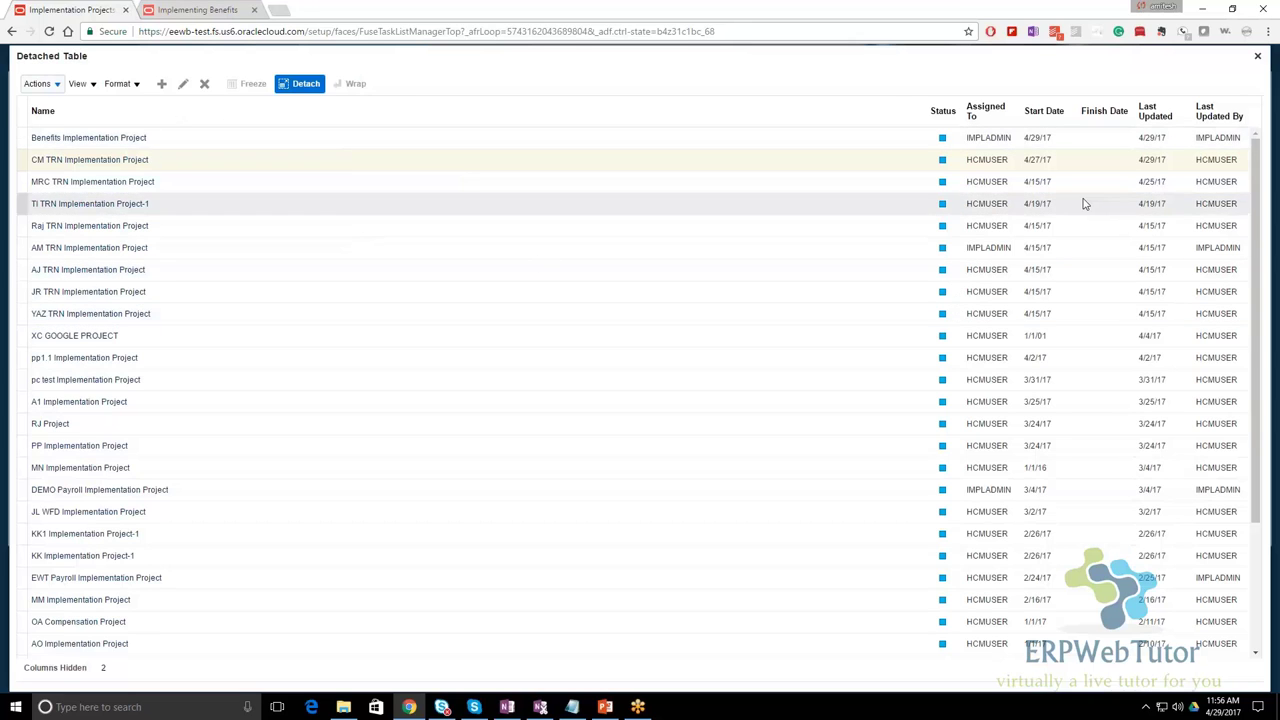
scroll(708, 347, "down", 3)
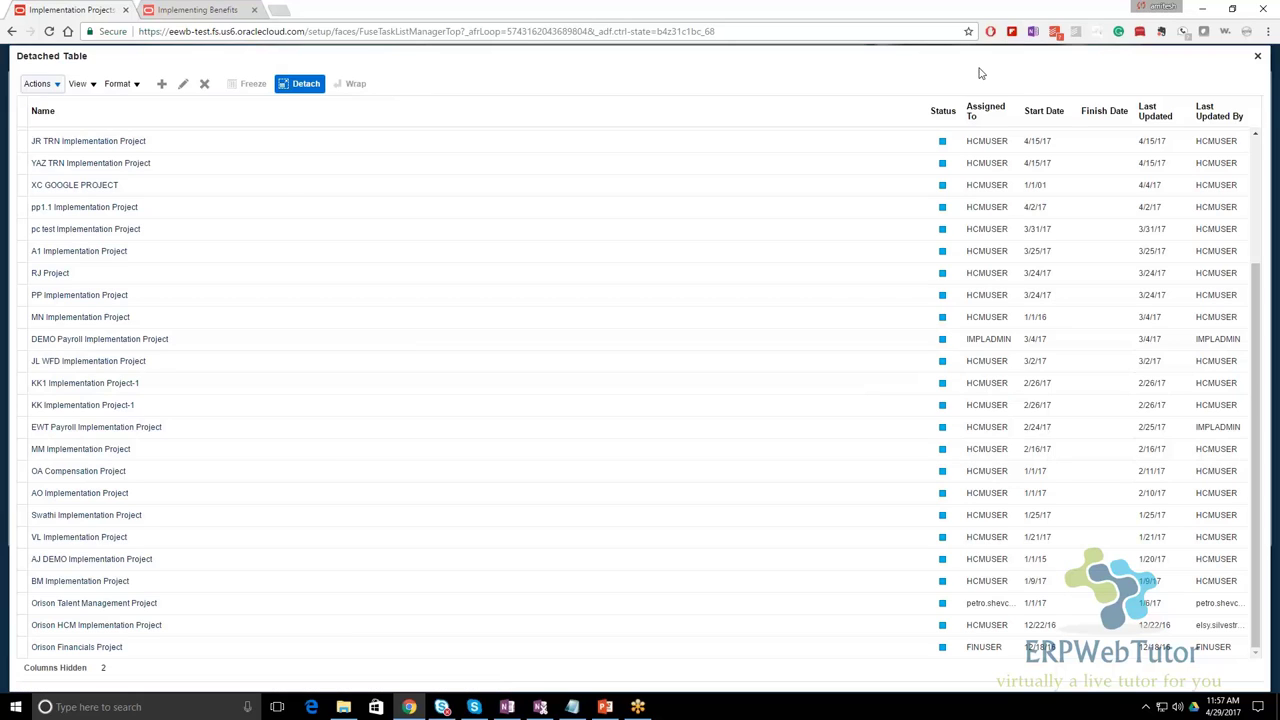
left_click(1258, 58)
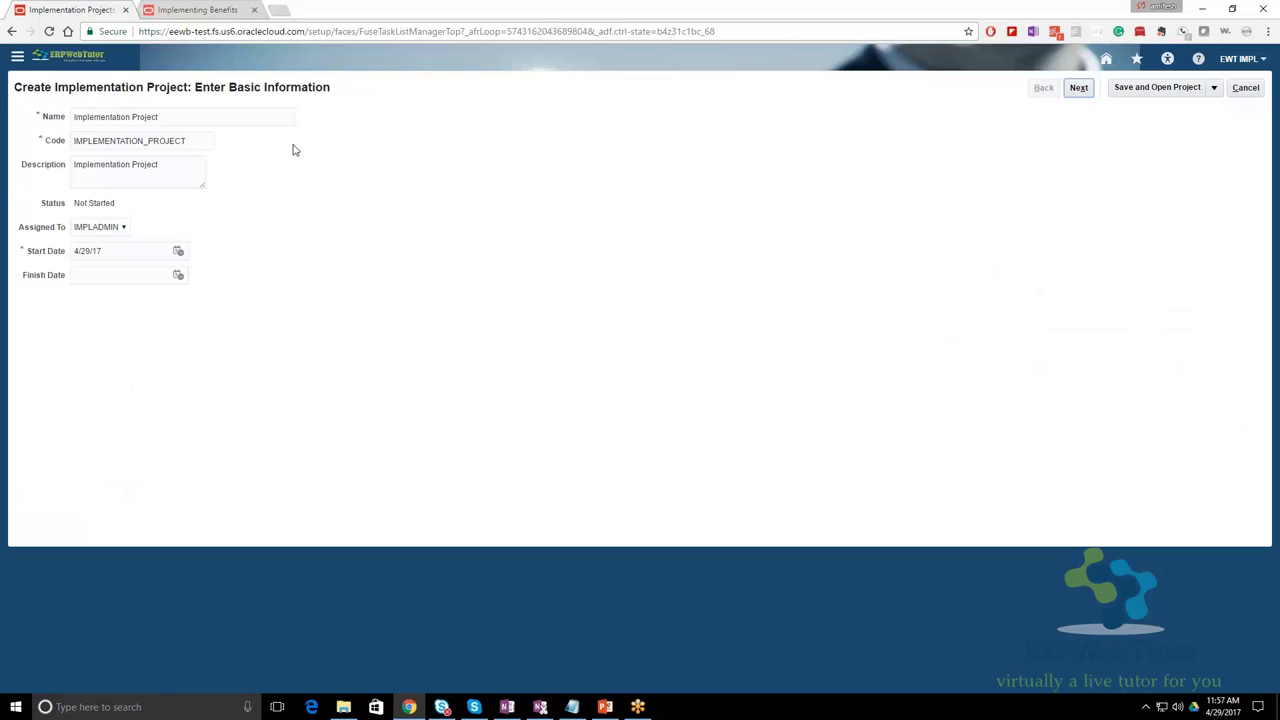
Name the new implementation project with the person's first name followed by "Benefits Implementation Project".
left_click_drag(196, 117, 36, 110)
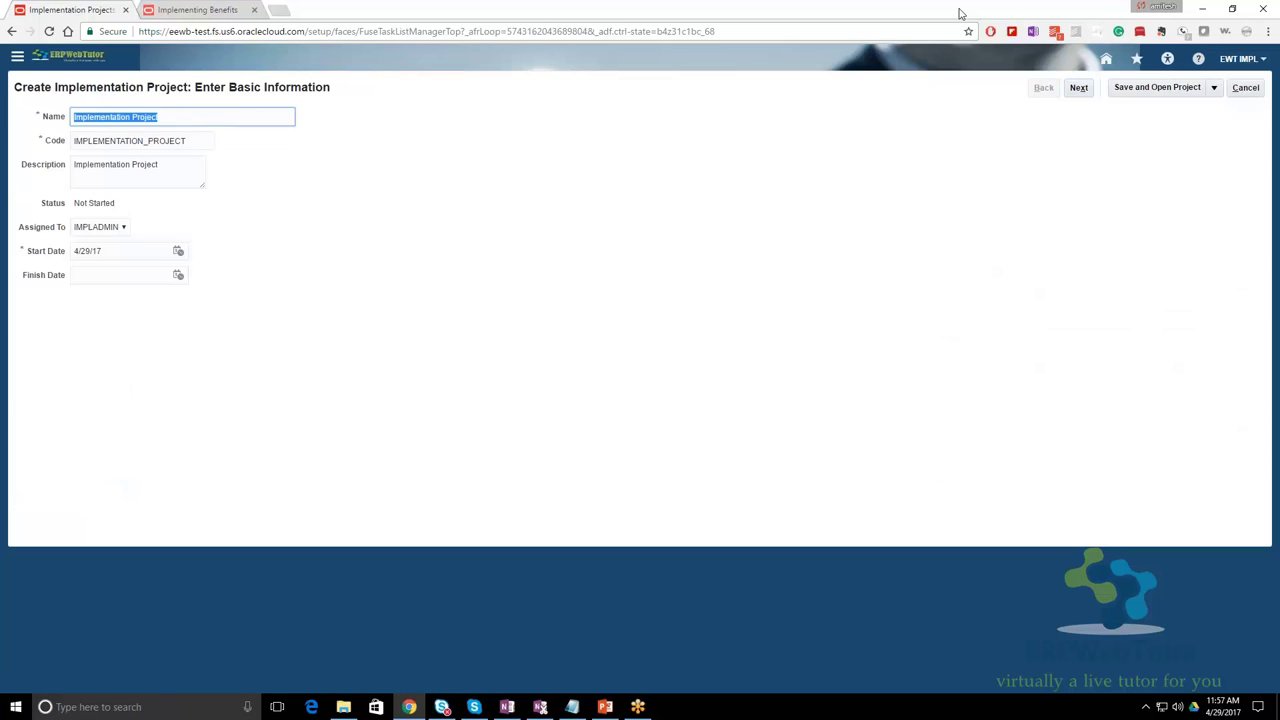
left_click(74, 117)
type("Abhishek ")
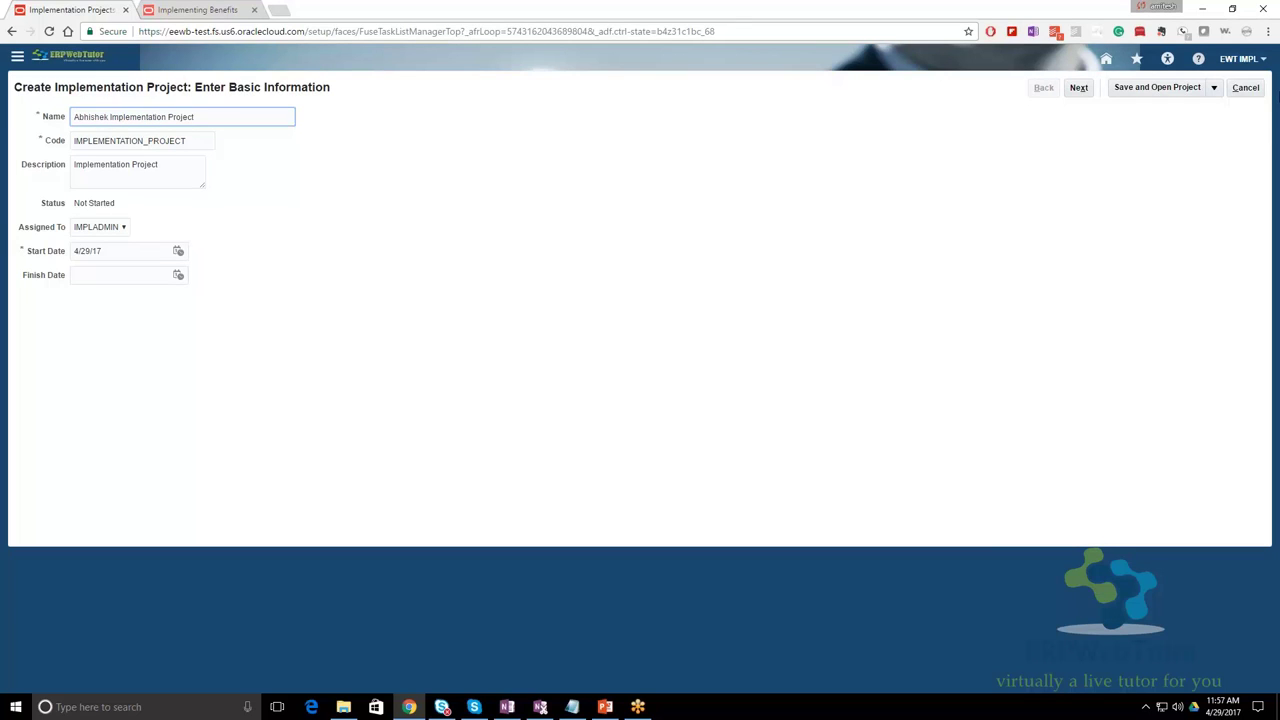
type("Benefits")
key("Tab")
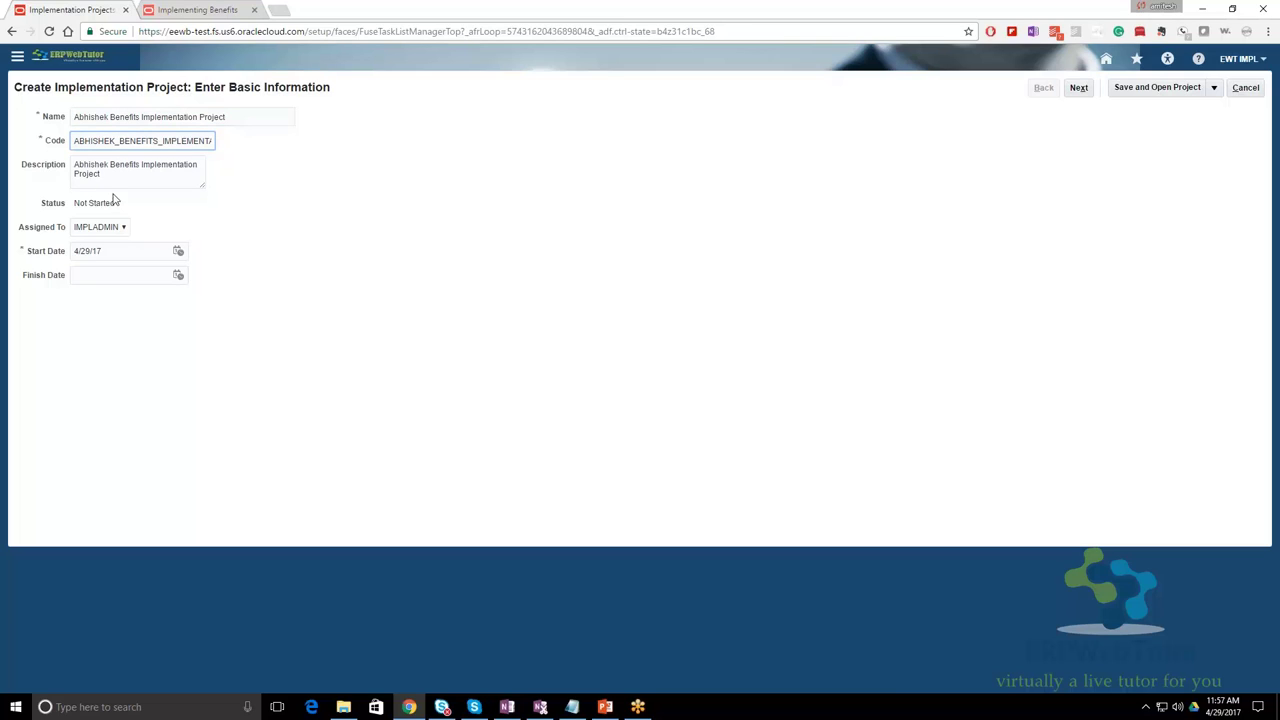
Check the new project's description and the choices for its assignee without changing them.
left_click(80, 160)
key("ctrl+a")
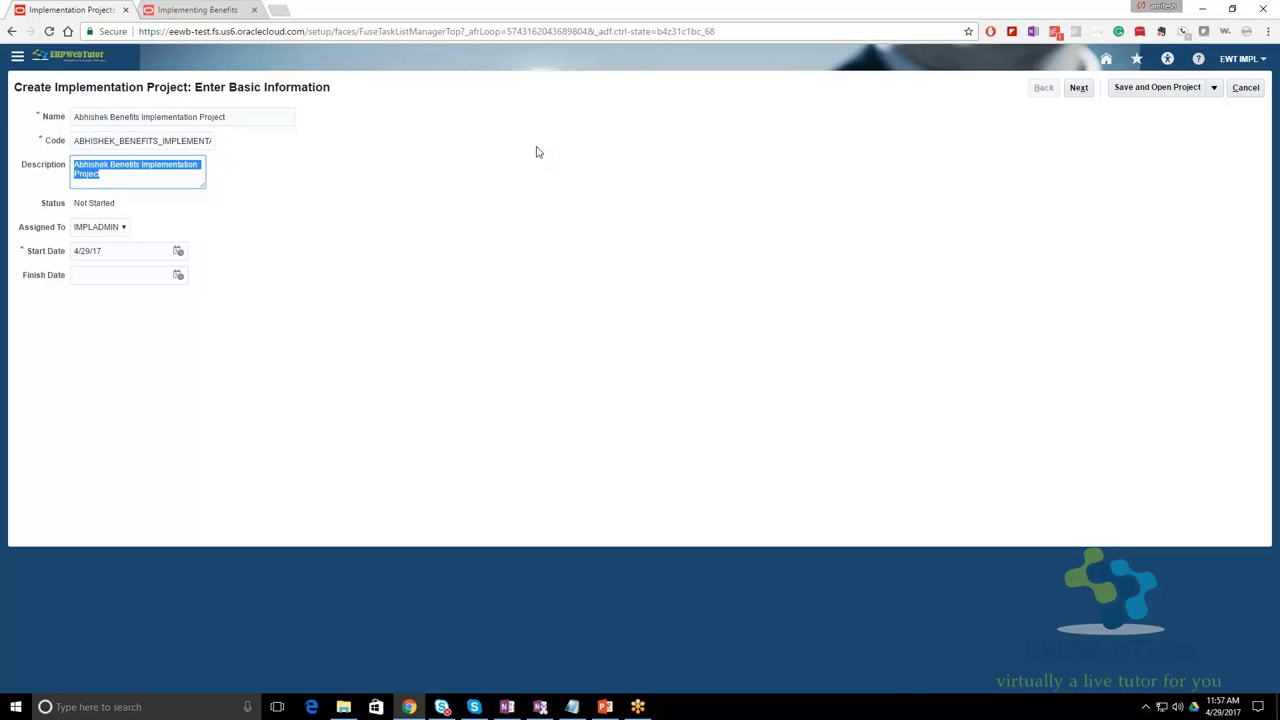
left_click(104, 233)
left_click(123, 229)
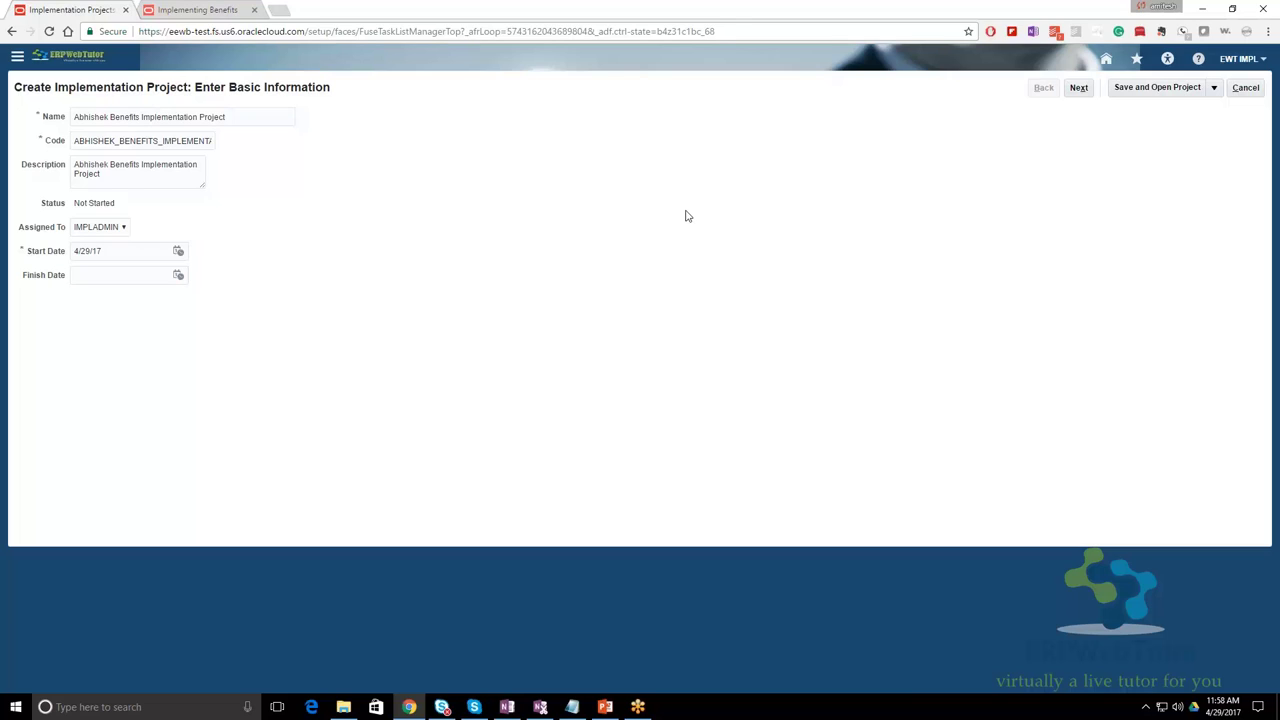
Proceed to the offerings selection and include Compensation Management with its Benefits functional area.
left_click(1077, 89)
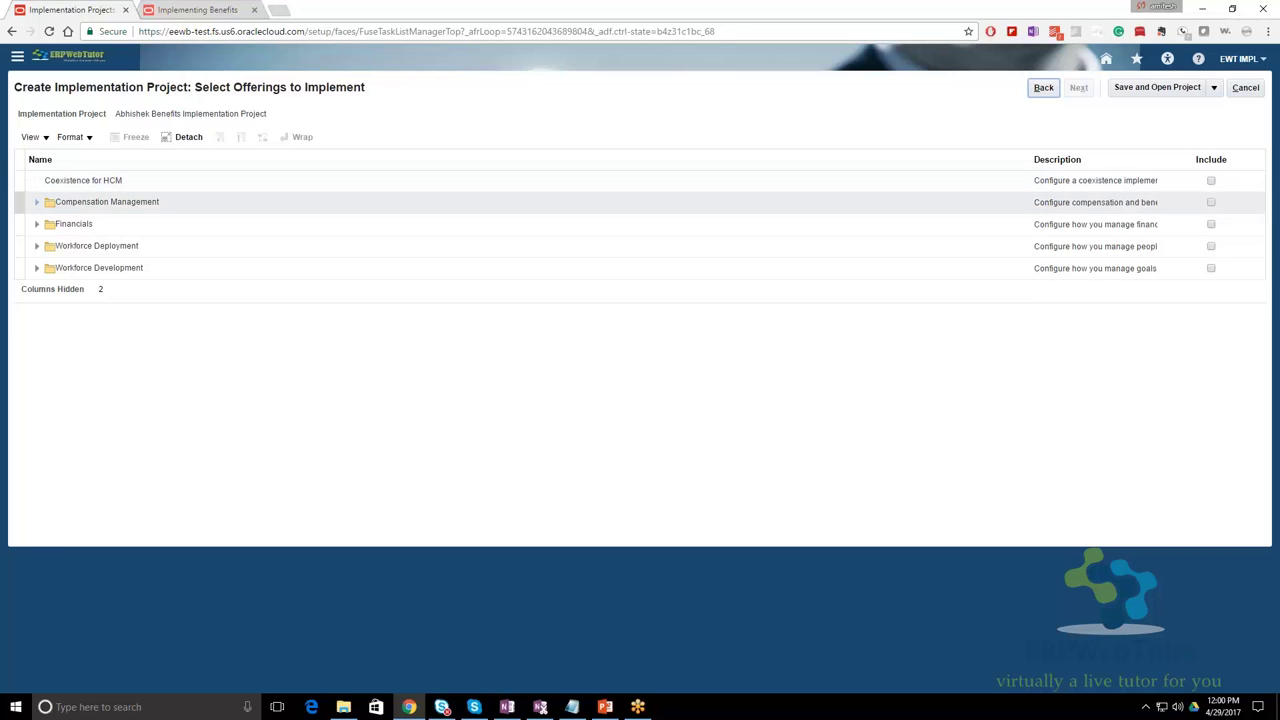
left_click(36, 201)
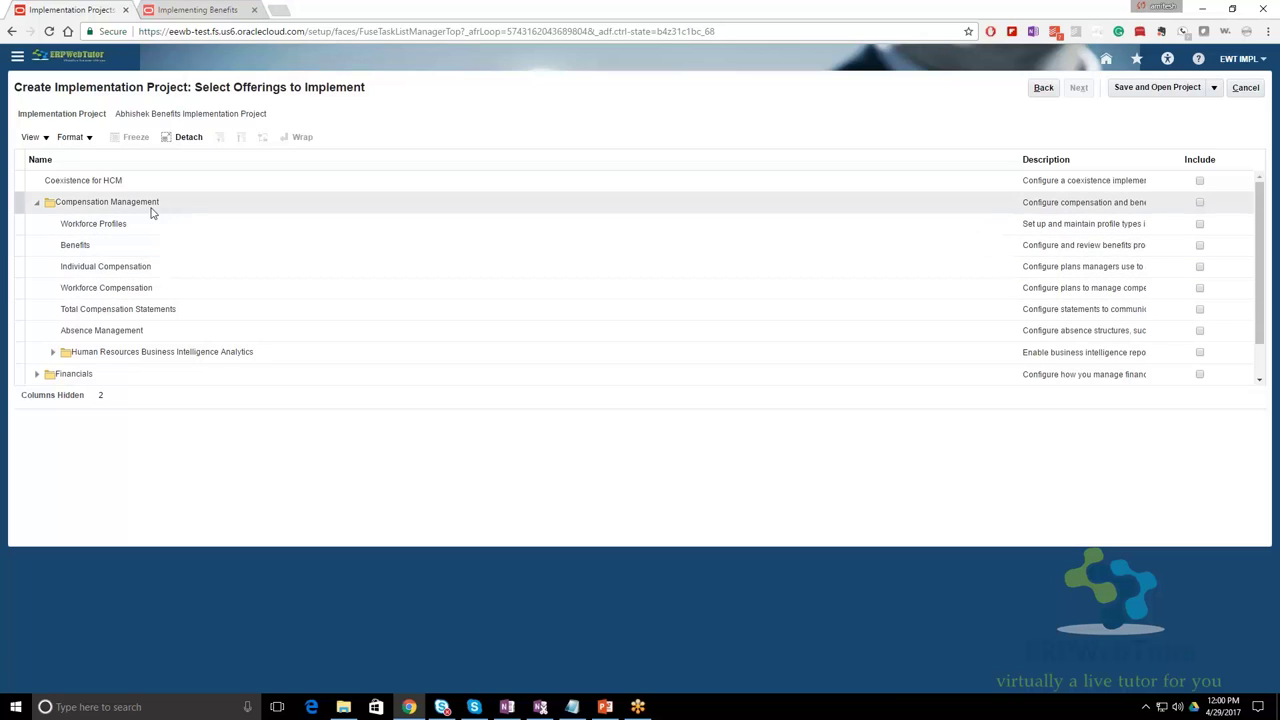
left_click(1200, 203)
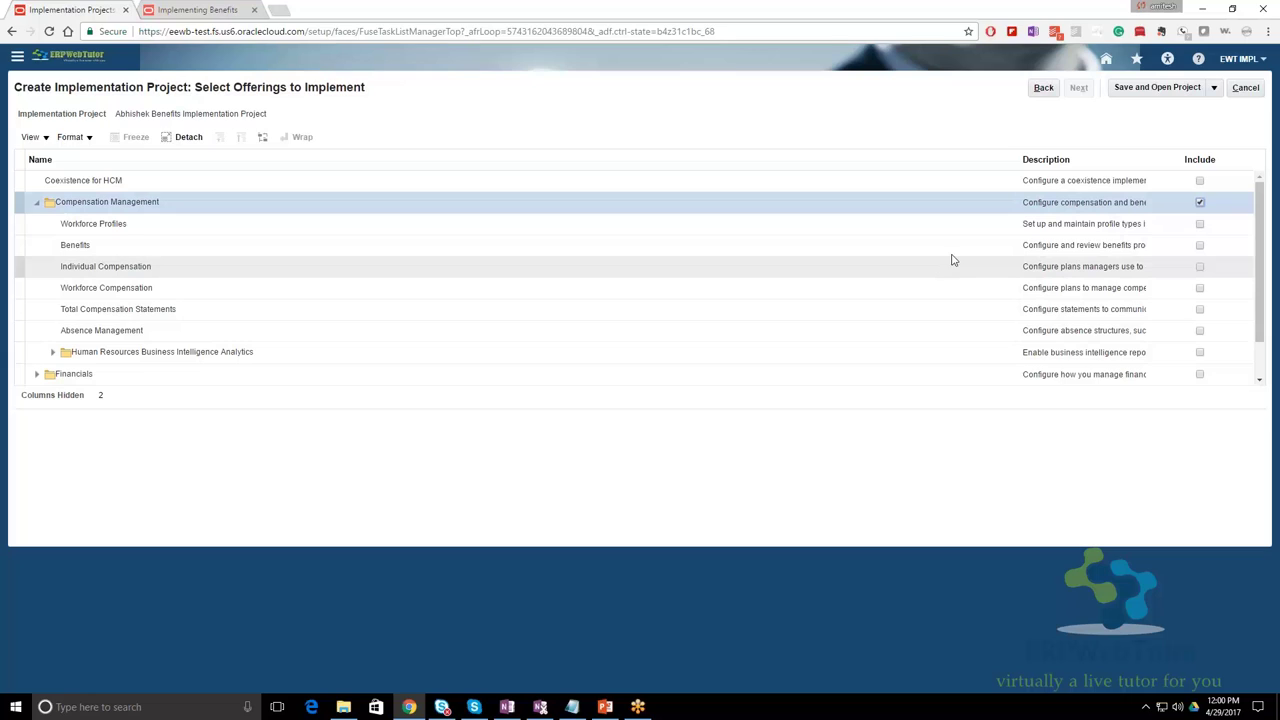
left_click(1201, 204)
left_click(1201, 204)
left_click(1200, 246)
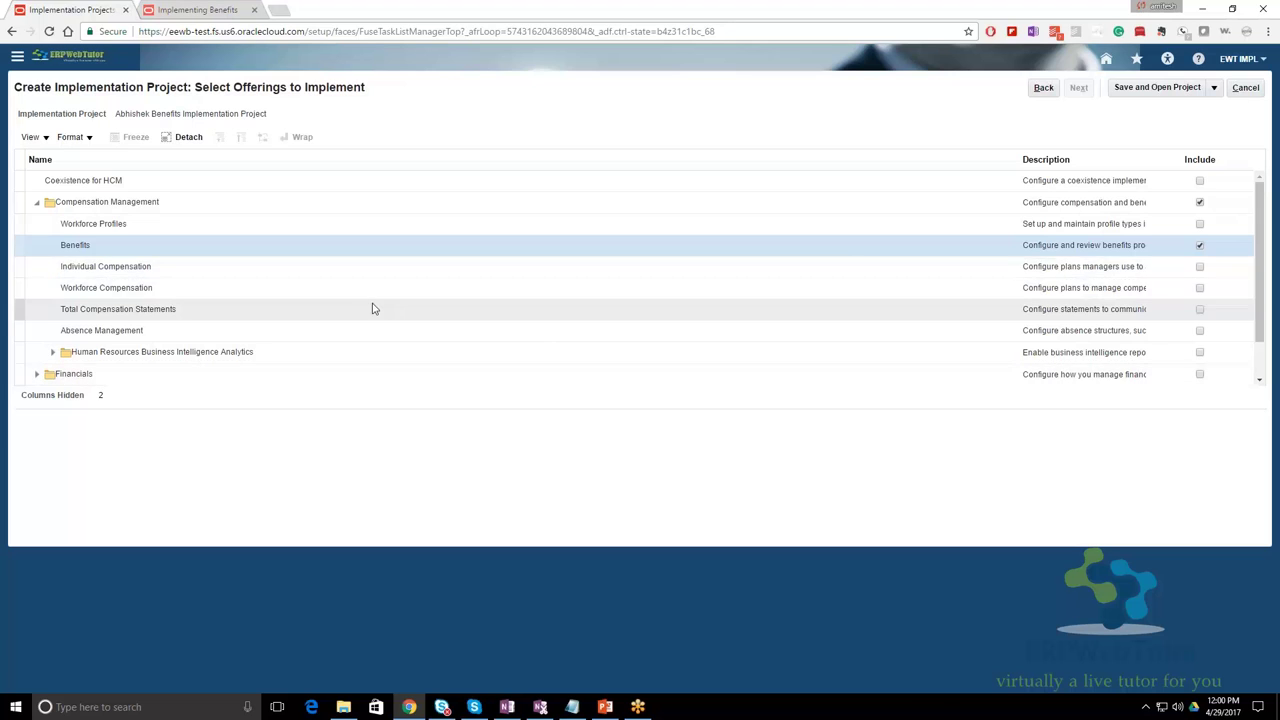
Include the Workforce Deployment offering together with its Absence Management functional area.
scroll(362, 310, "down", 2)
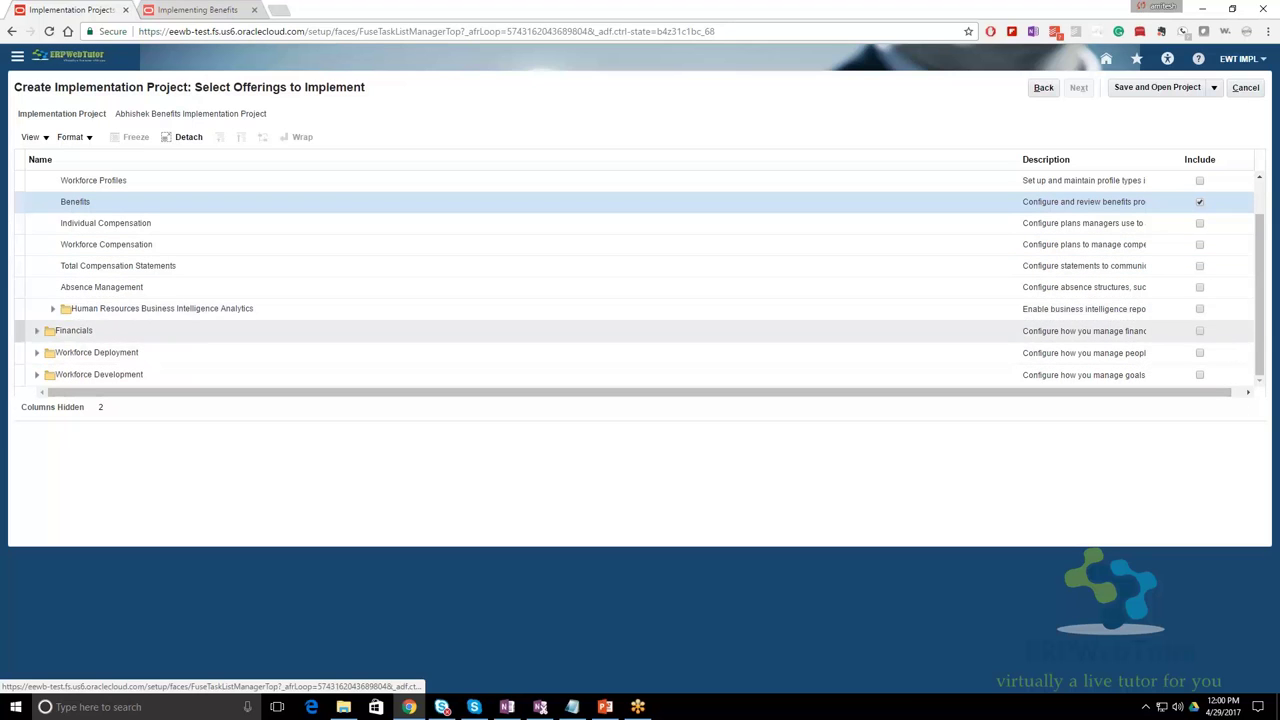
left_click(37, 354)
scroll(290, 357, "down", 2)
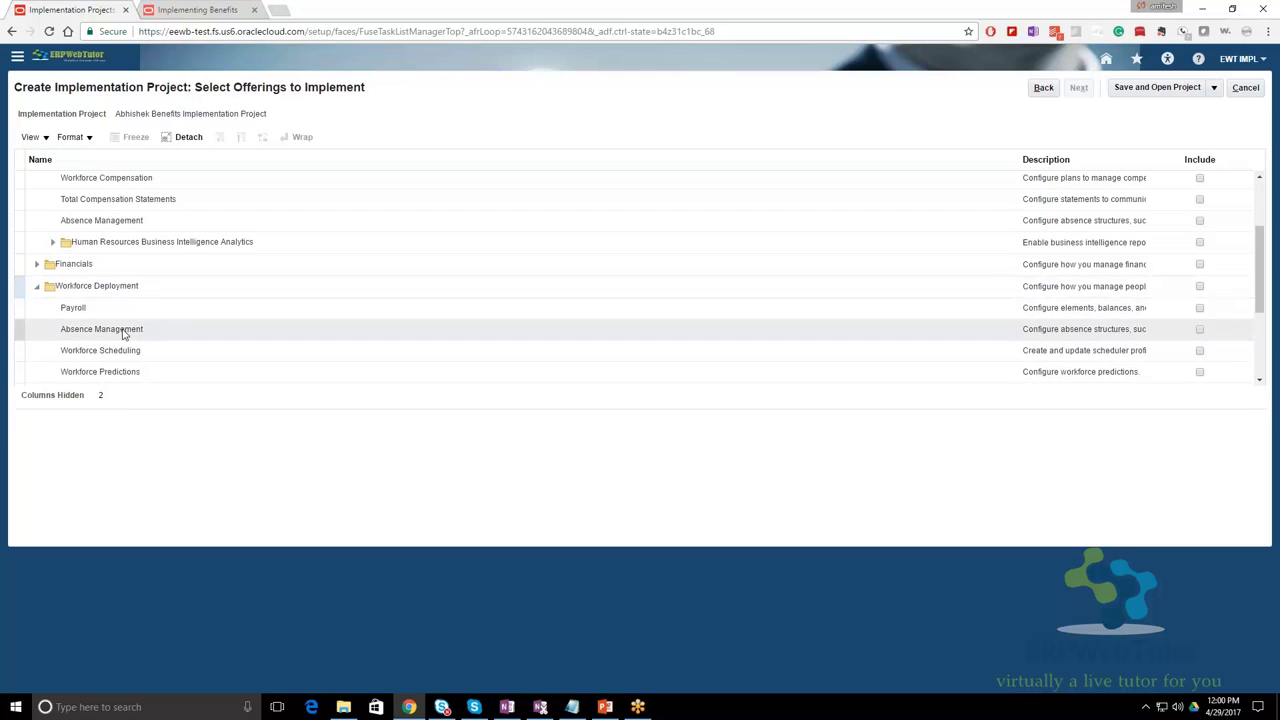
scroll(160, 330, "down", 2)
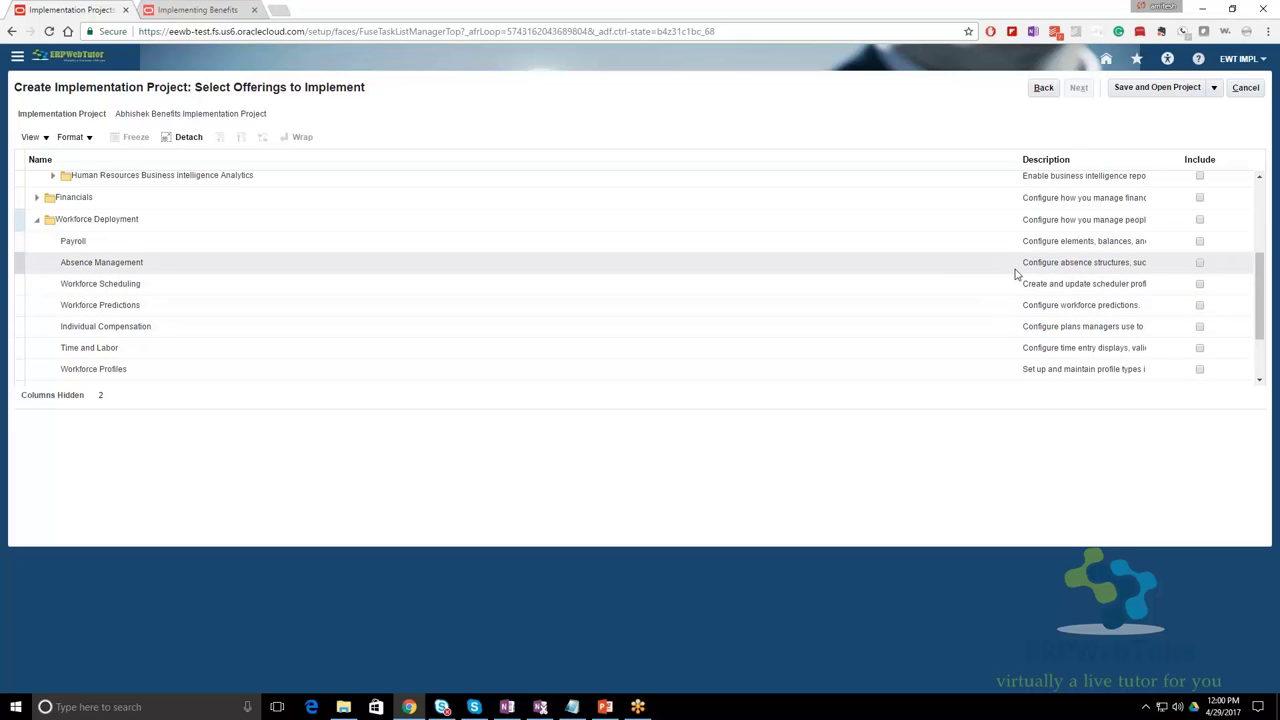
left_click(1200, 264)
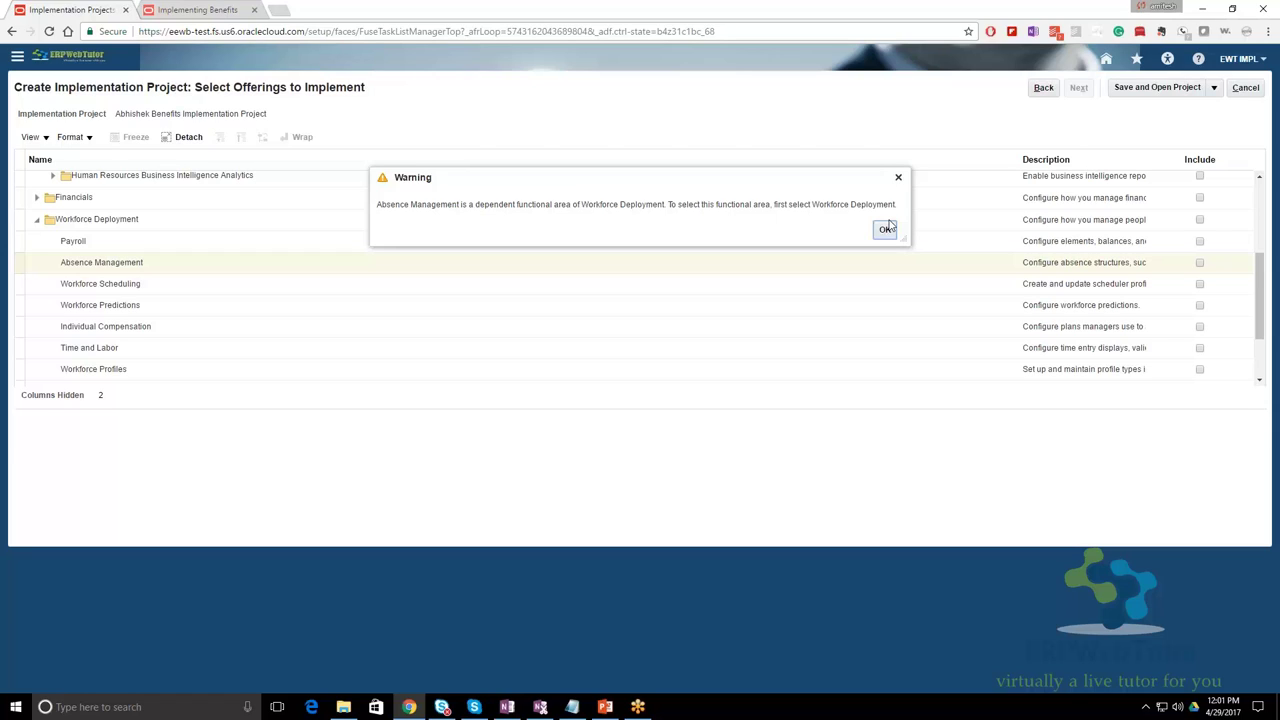
left_click(886, 229)
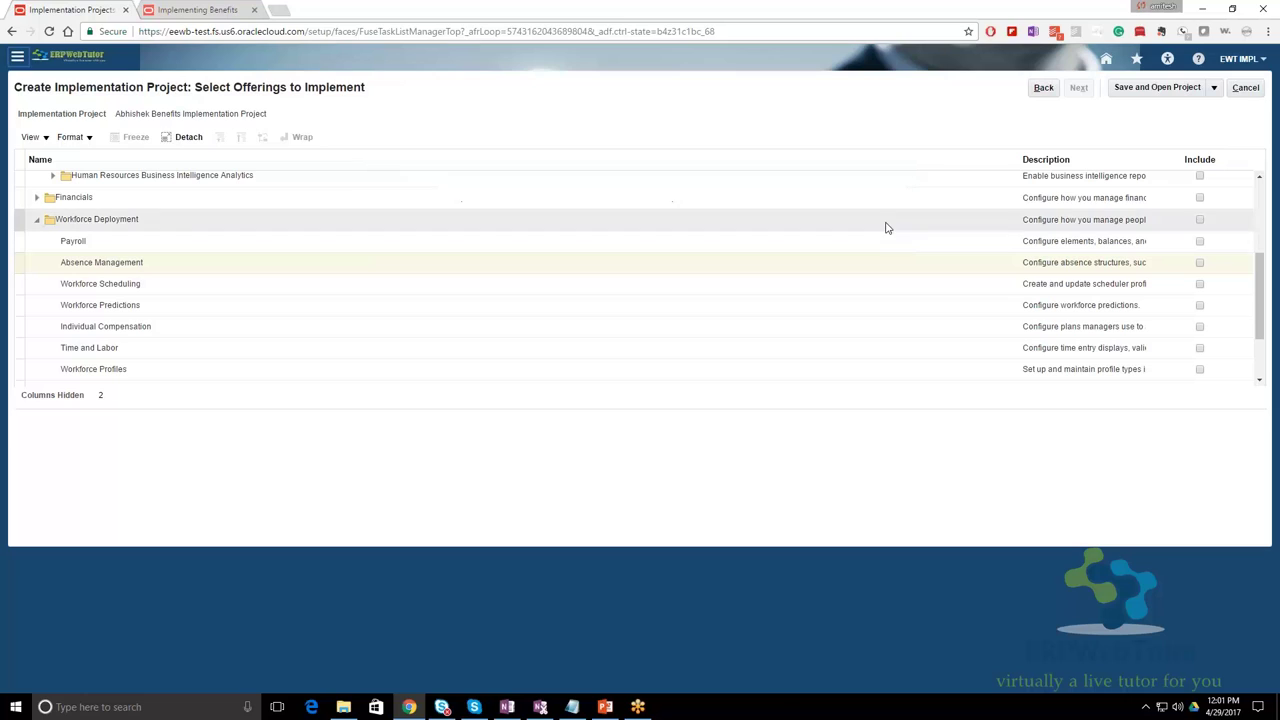
left_click(1200, 220)
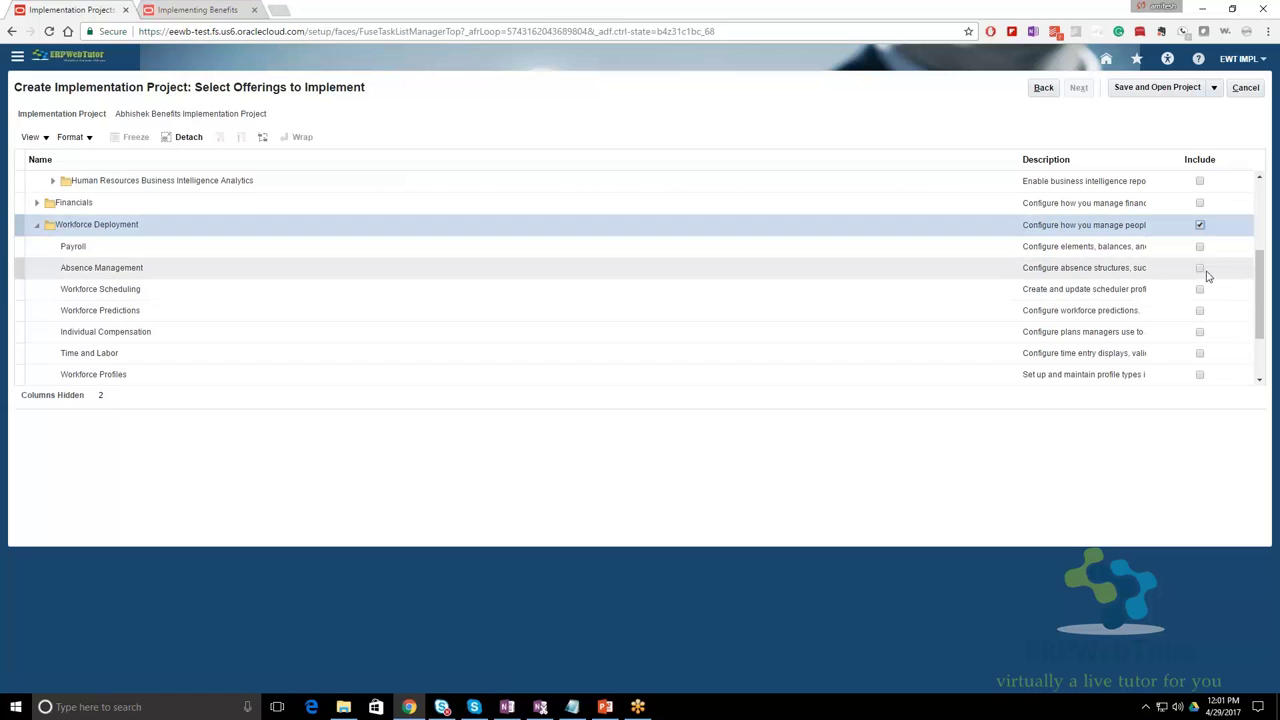
left_click(1200, 268)
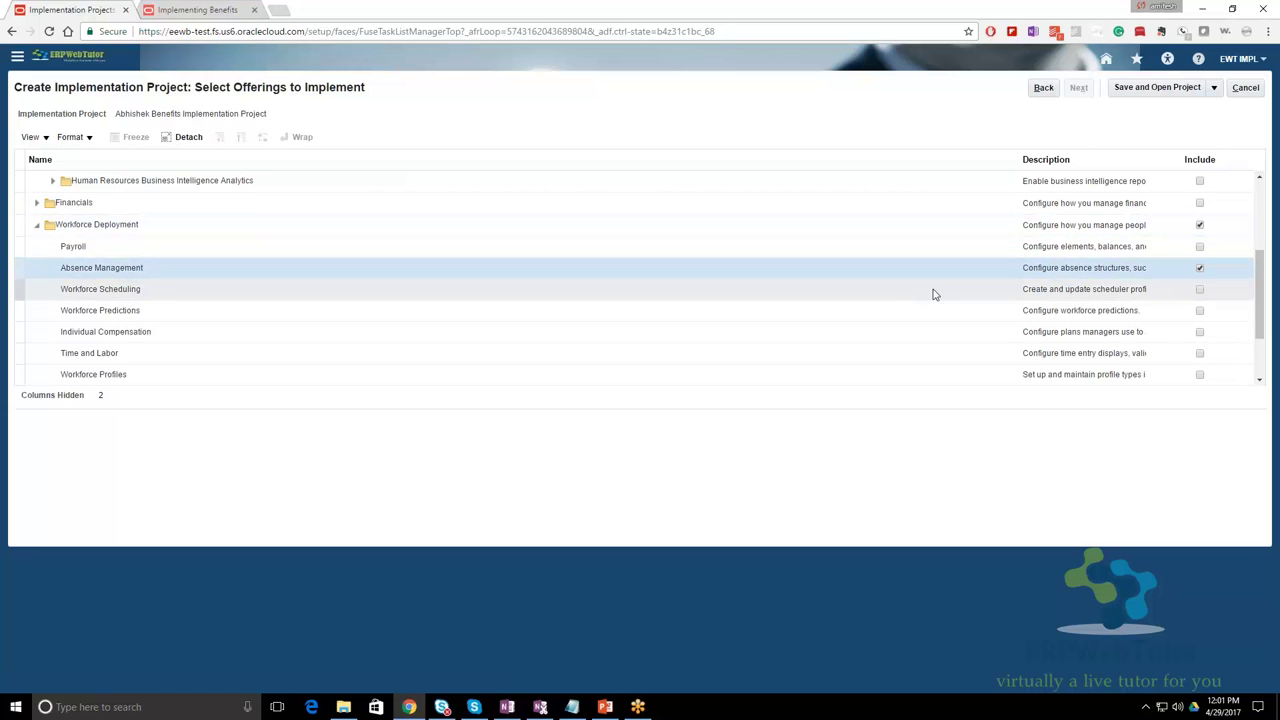
Try to include the Career Development functional area under Workforce Development without selecting its parent offering.
scroll(934, 293, "down", 4)
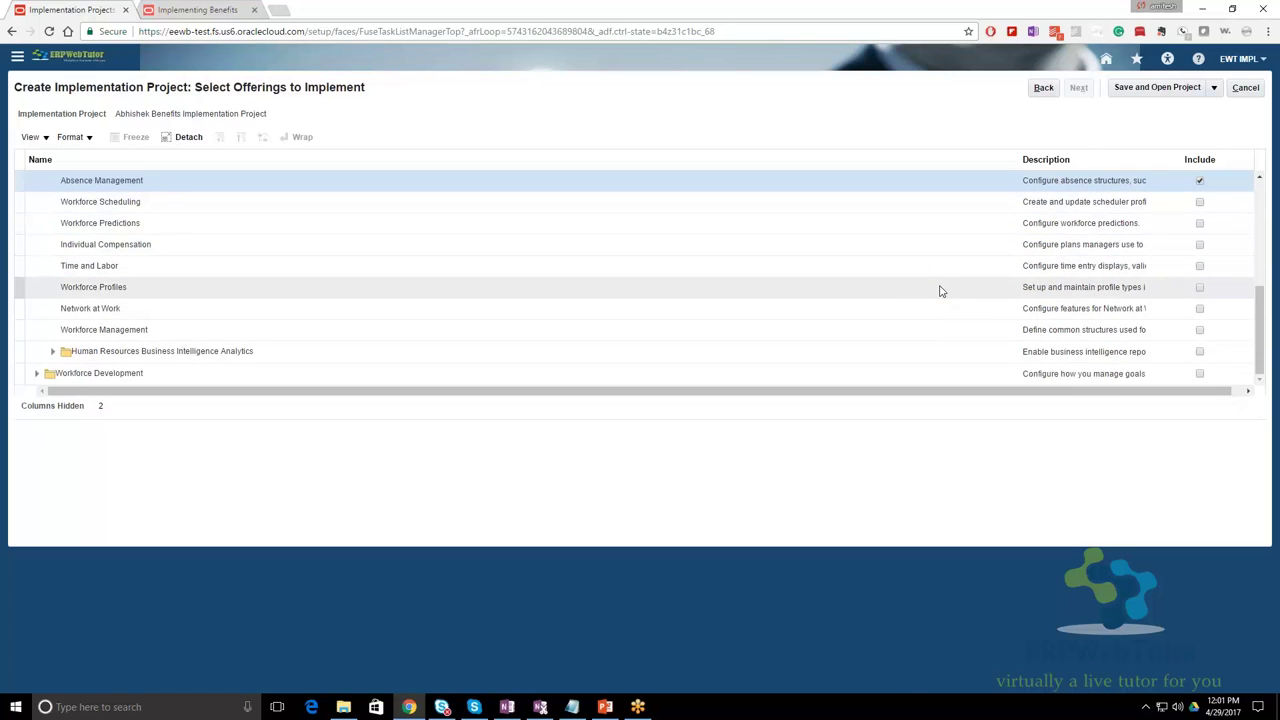
left_click(38, 375)
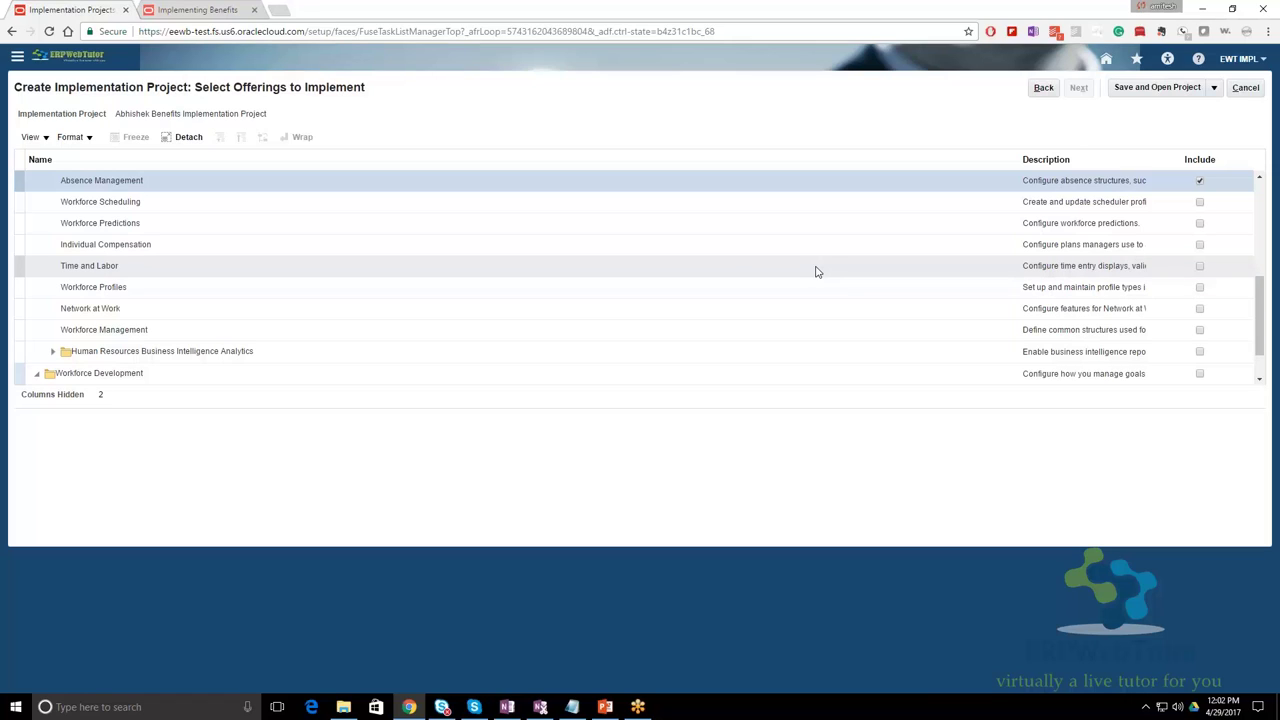
scroll(811, 299, "down", 1)
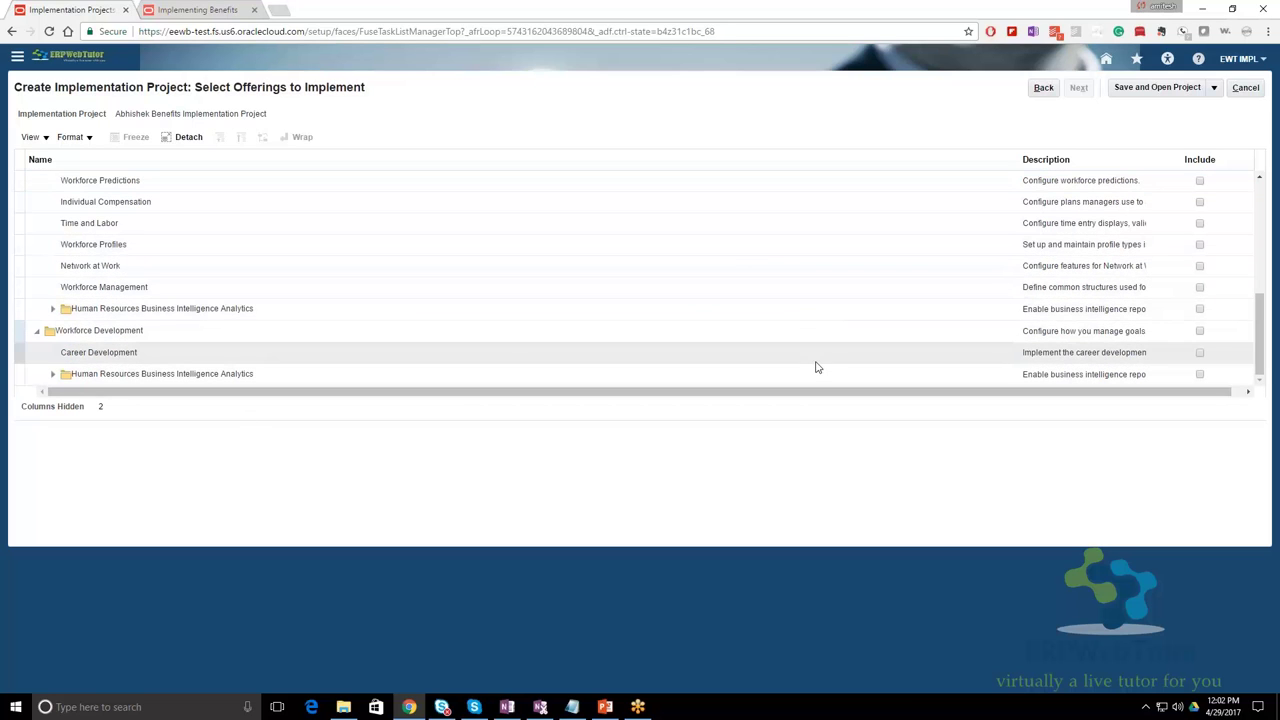
left_click(1202, 361)
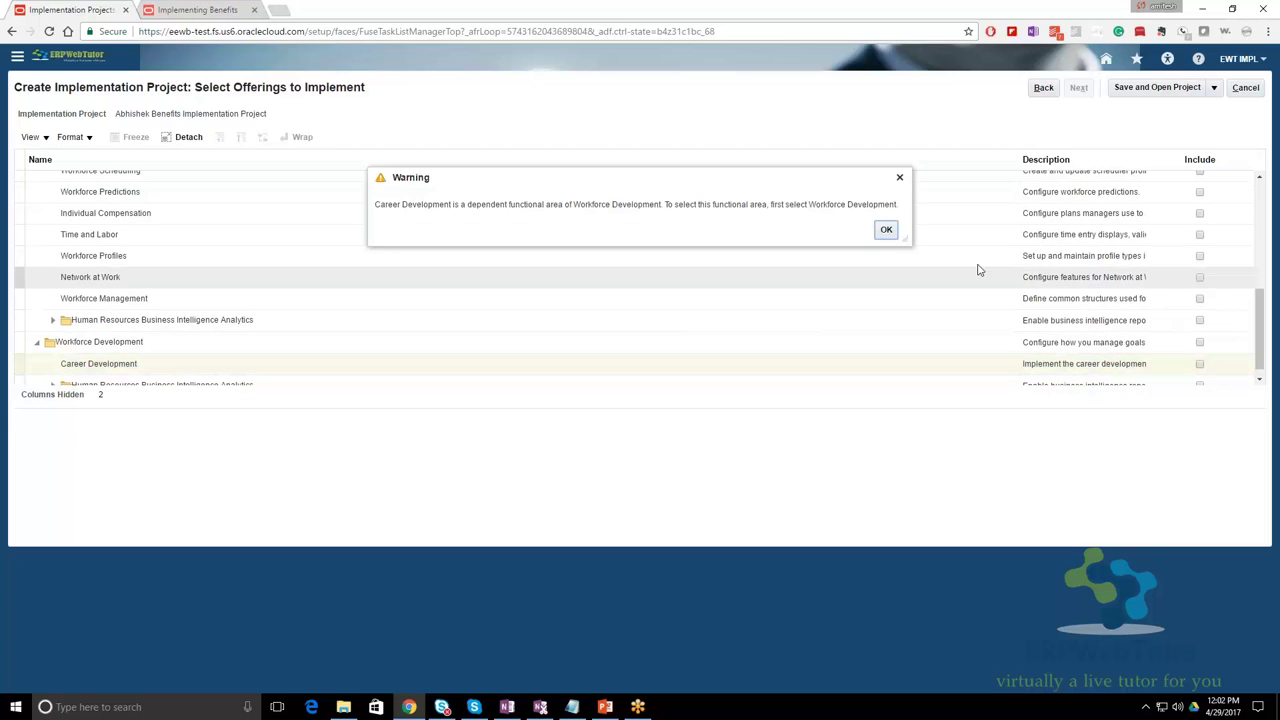
left_click(886, 229)
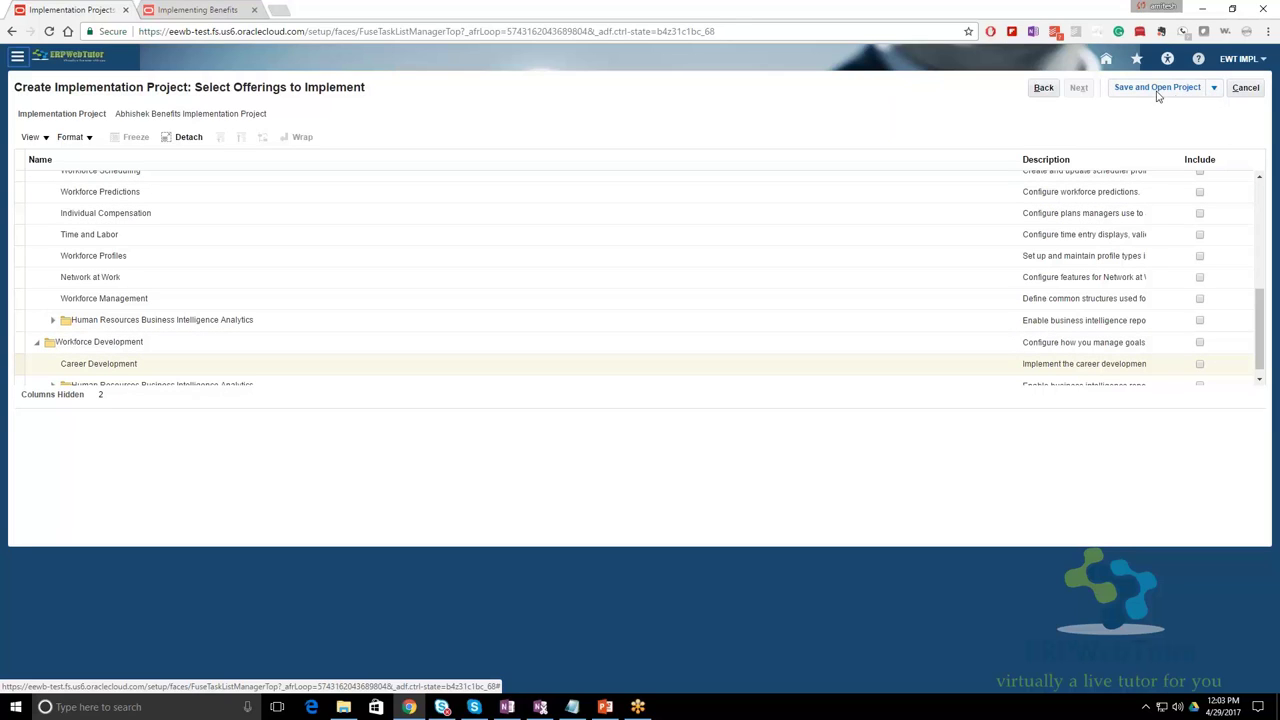
Leave the project creation without saving and open the benefits Plan Configuration work area with its task list.
left_click(1214, 92)
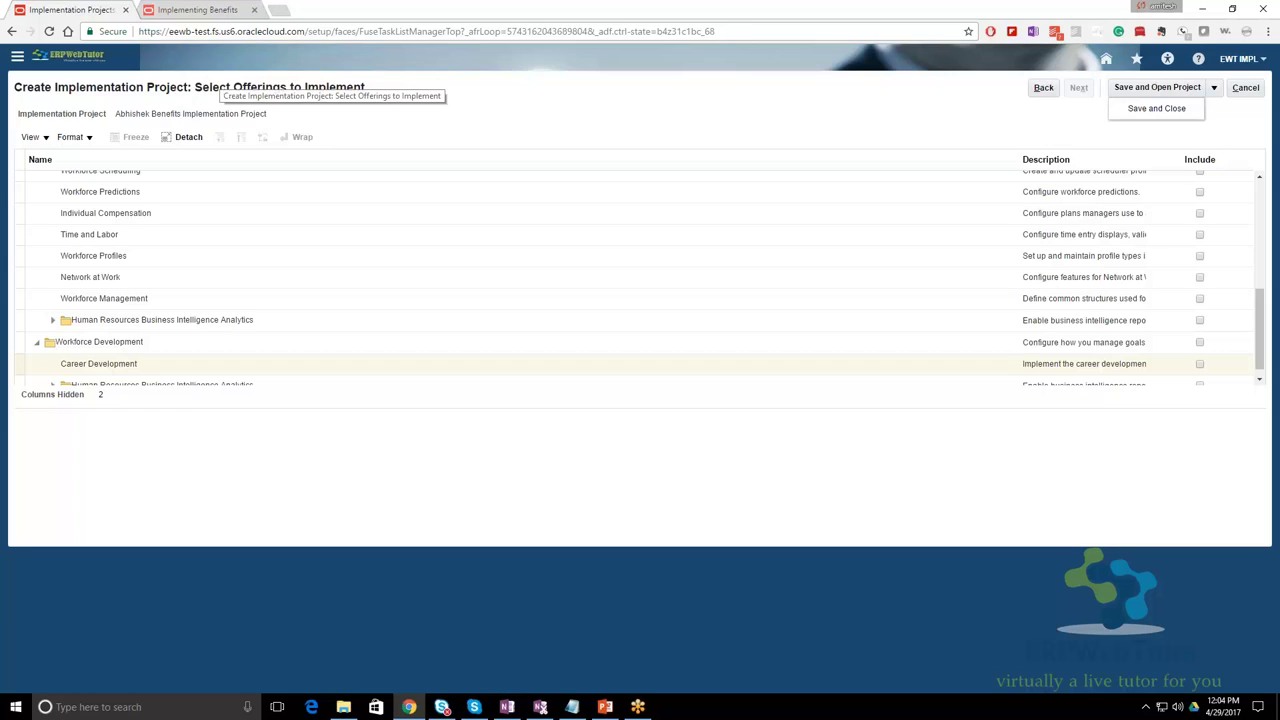
left_click(17, 57)
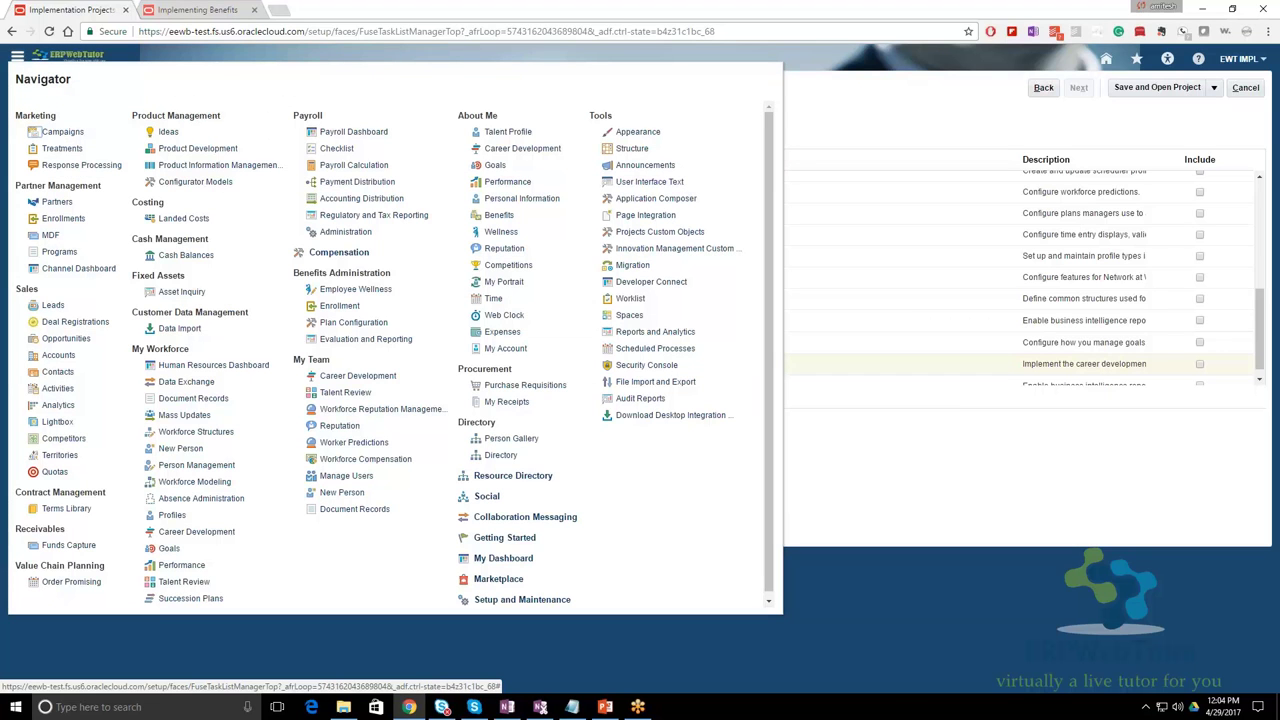
left_click(383, 318)
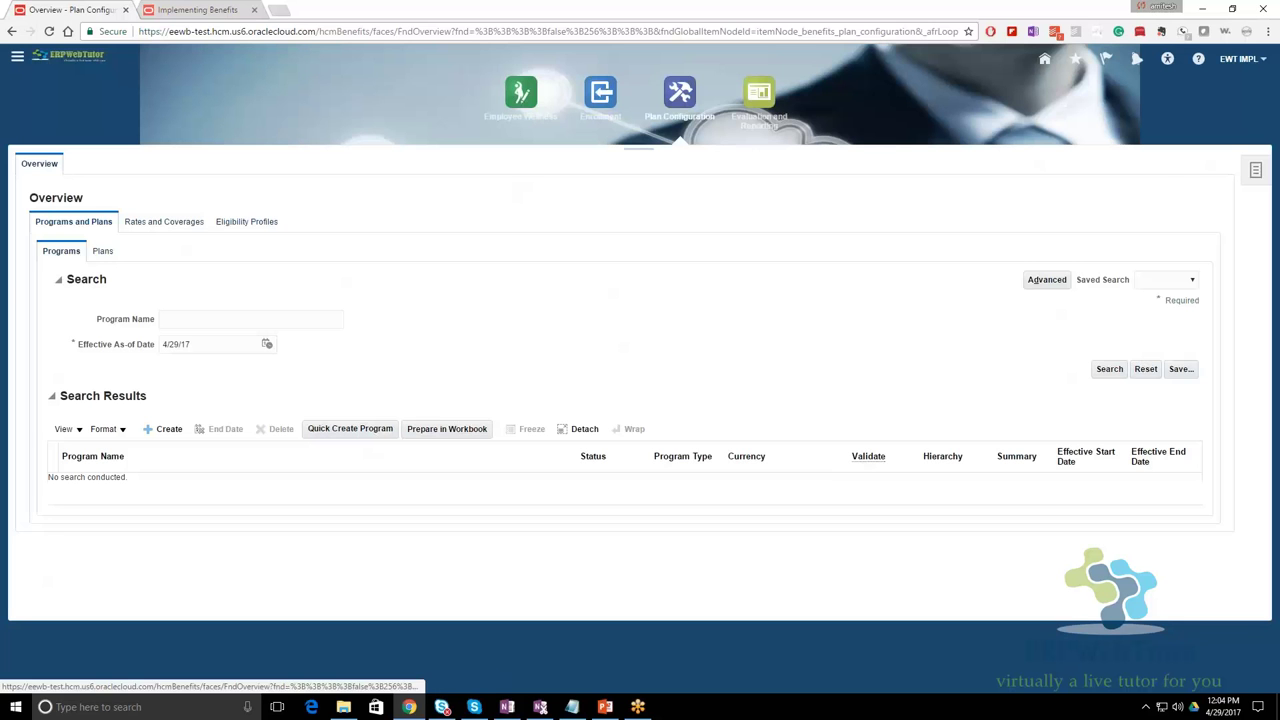
left_click(1255, 170)
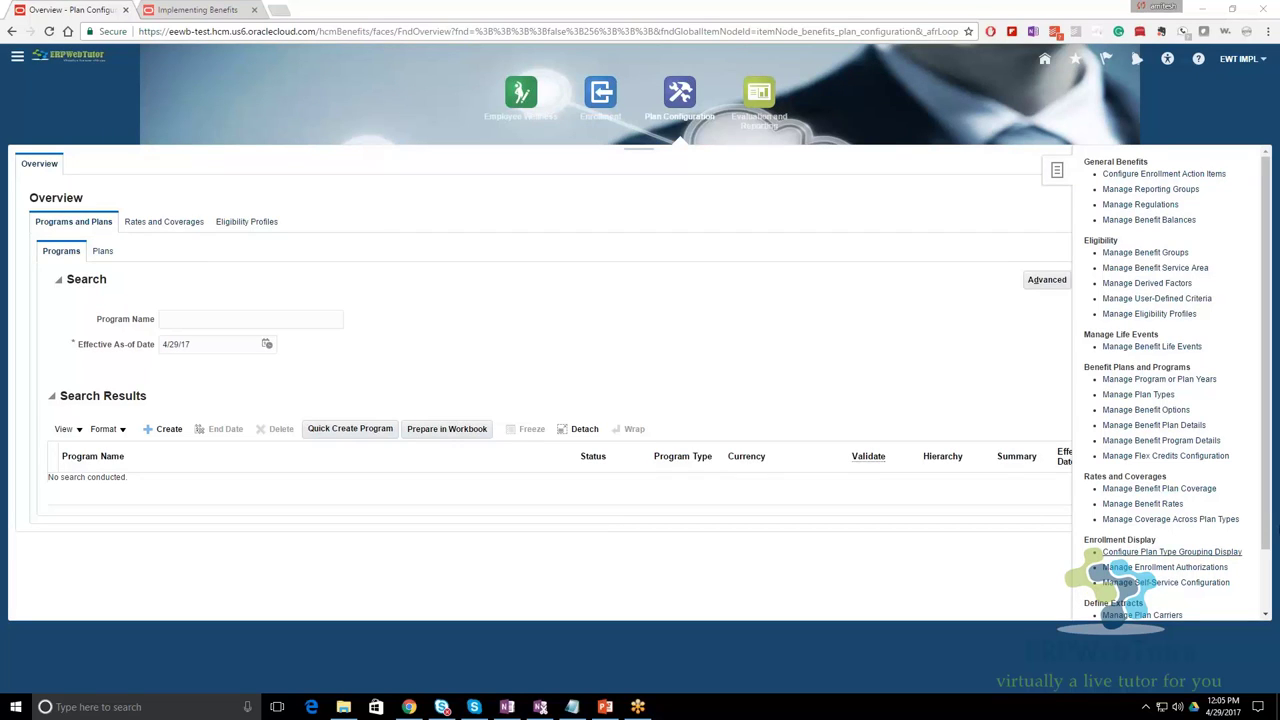
Examine the Plan Configuration task list, from General Benefits down to the export and import tasks under Manage Benefits Configuration Copy.
scroll(1160, 552, "down", 2)
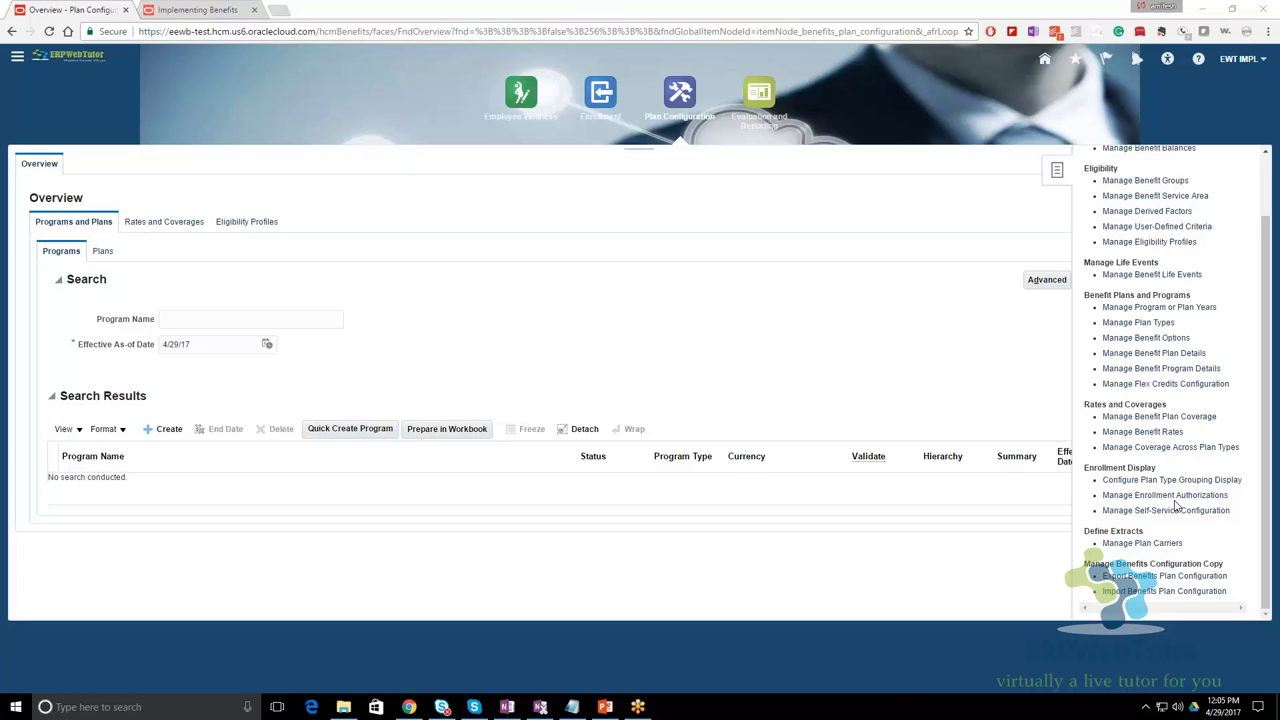
left_click(903, 346)
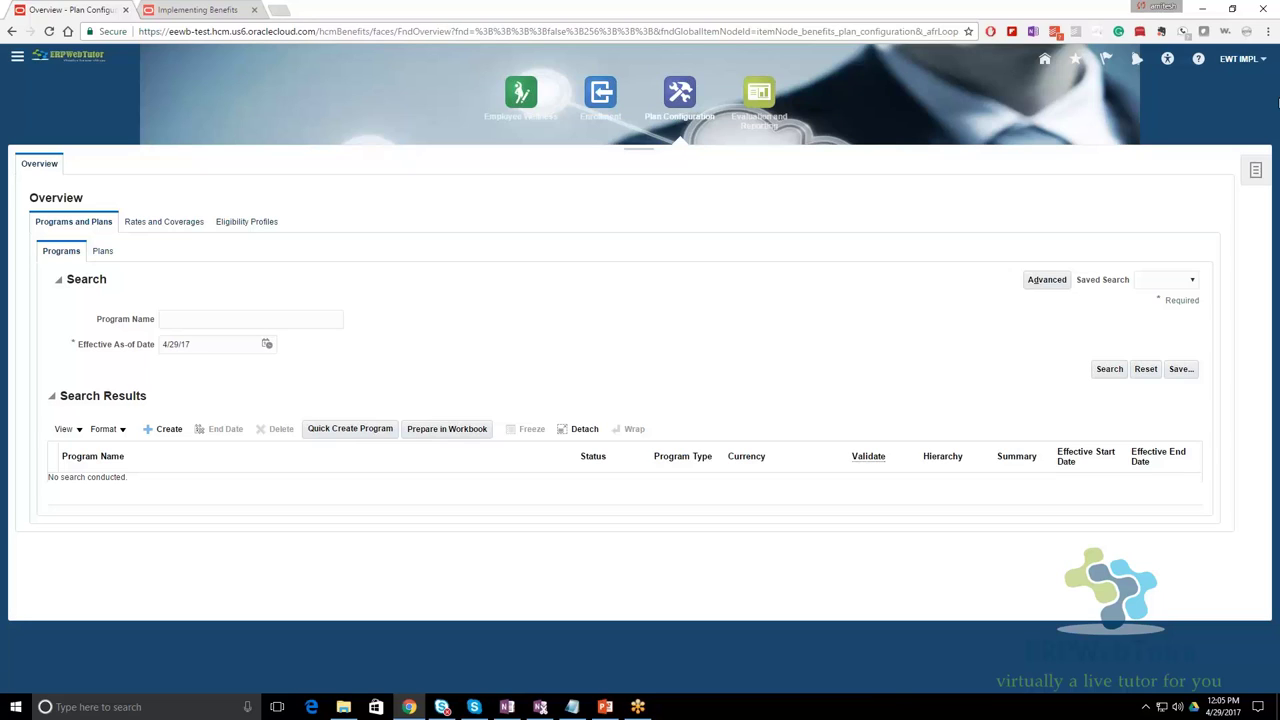
left_click(1262, 170)
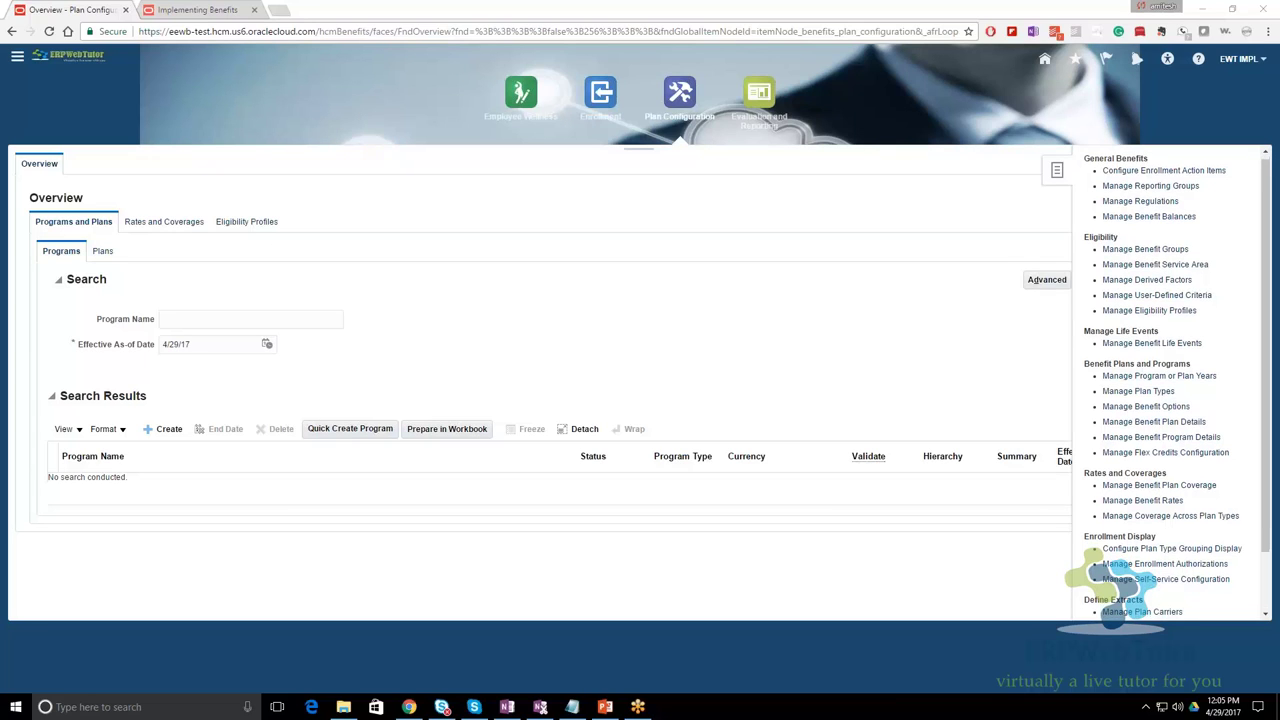
scroll(1170, 380, "down", 1)
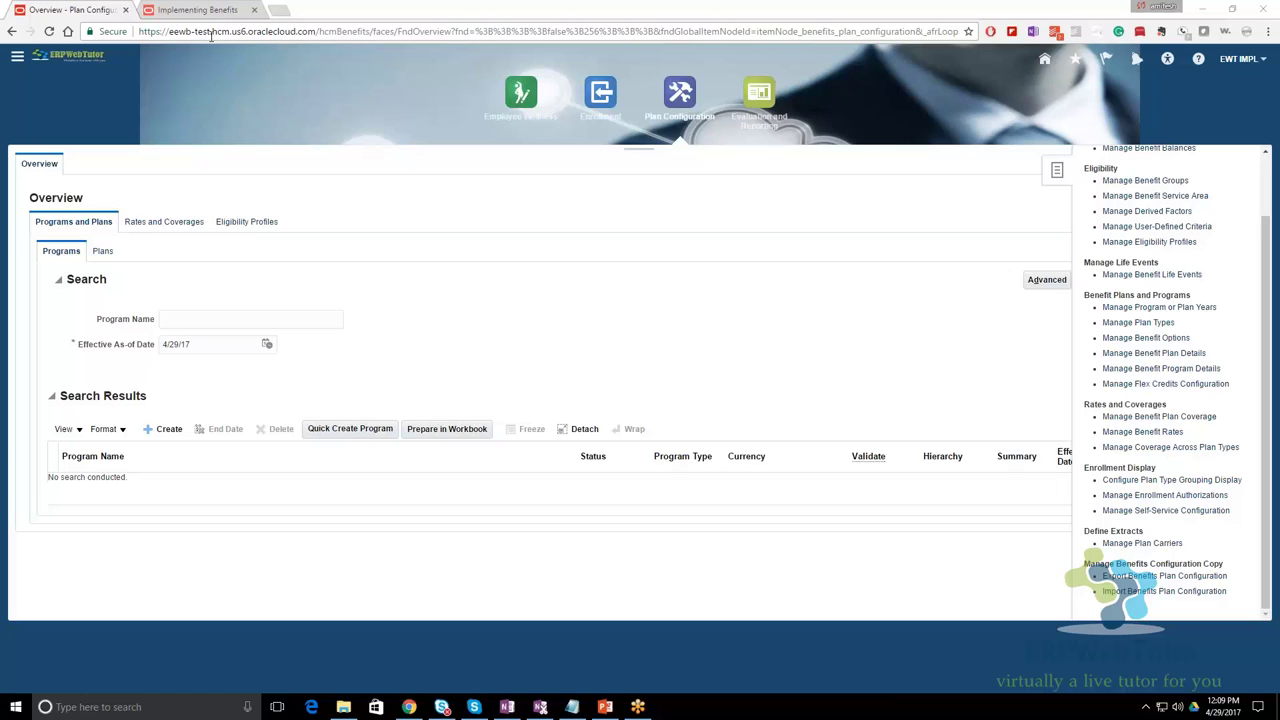
left_click_drag(211, 32, 203, 32)
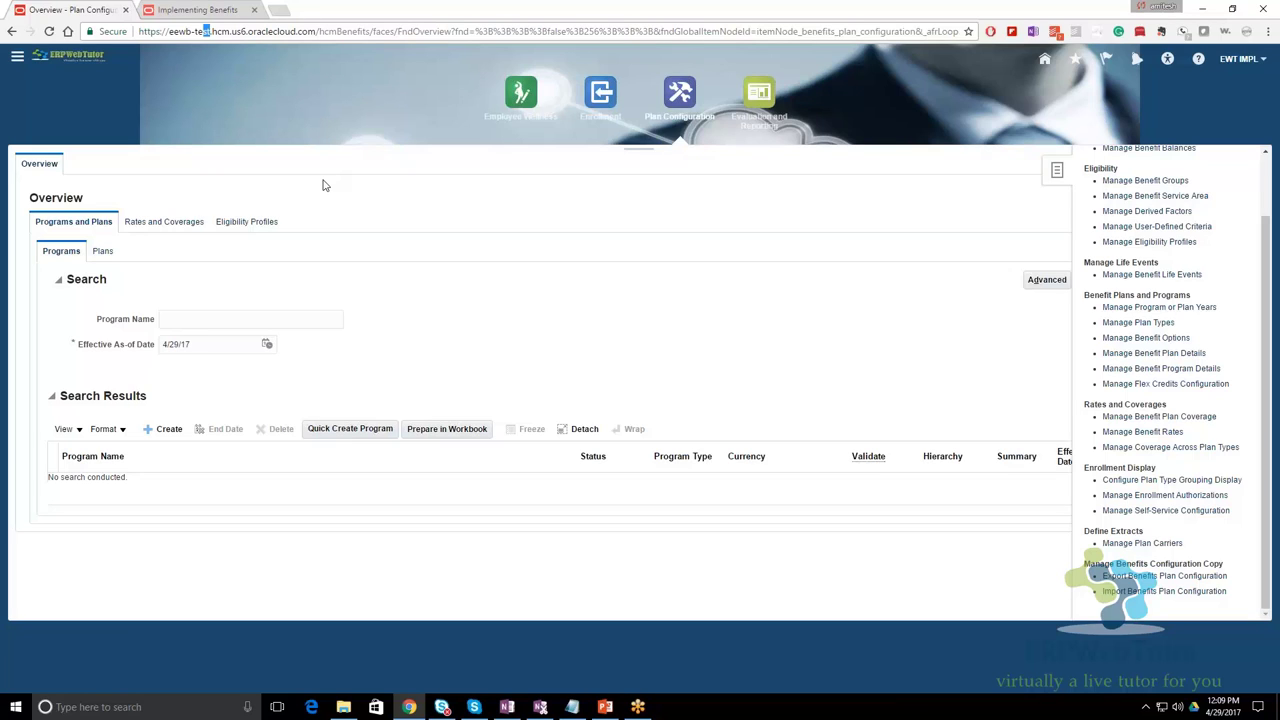
left_click(787, 334)
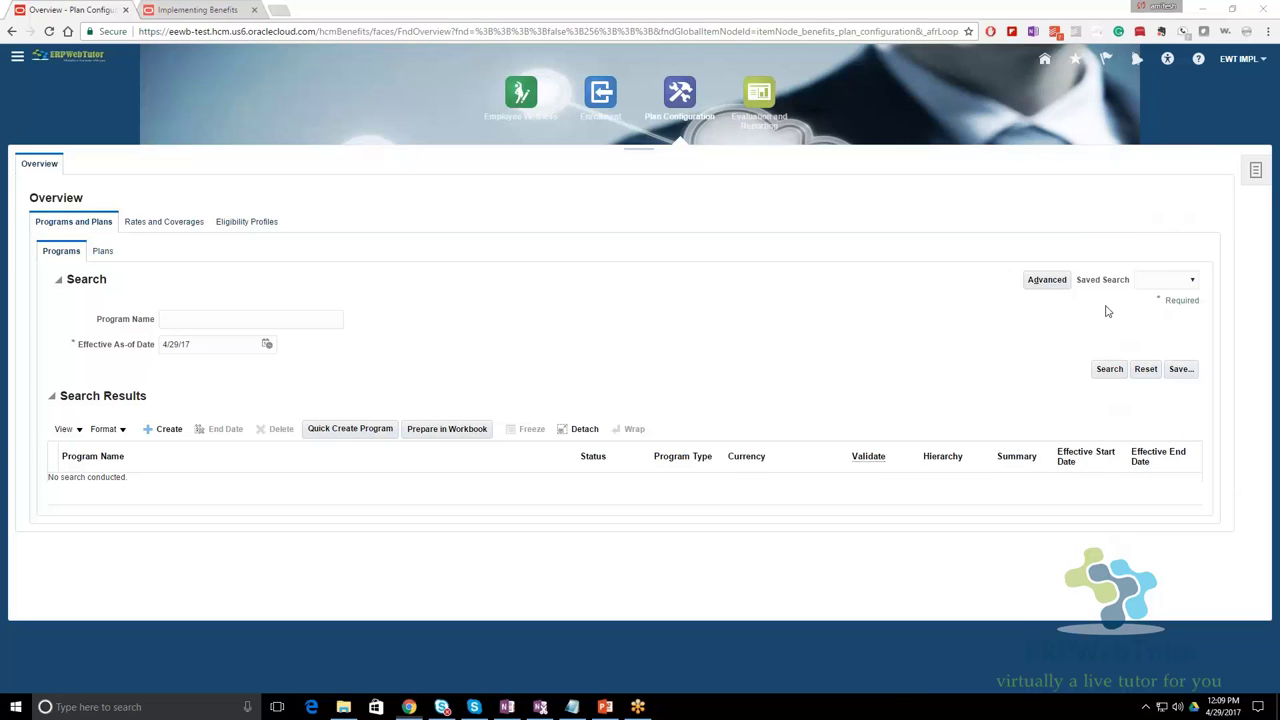
left_click(1255, 170)
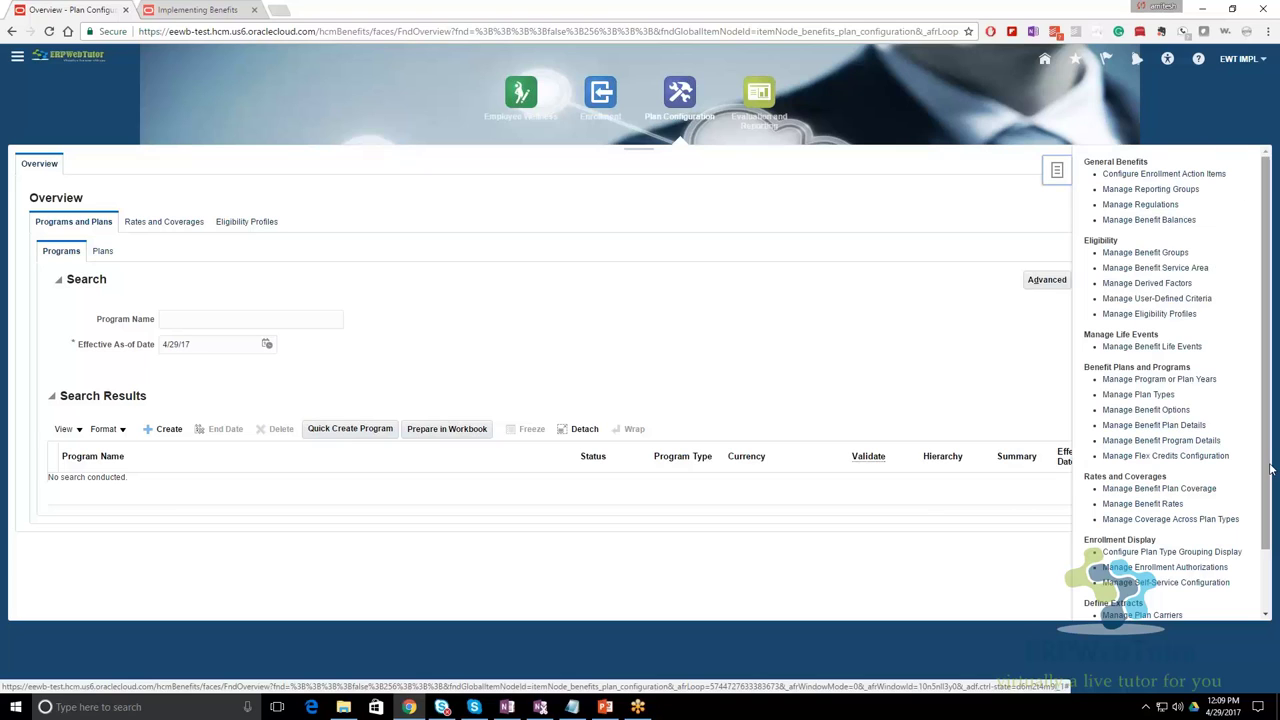
left_click_drag(1275, 461, 1275, 566)
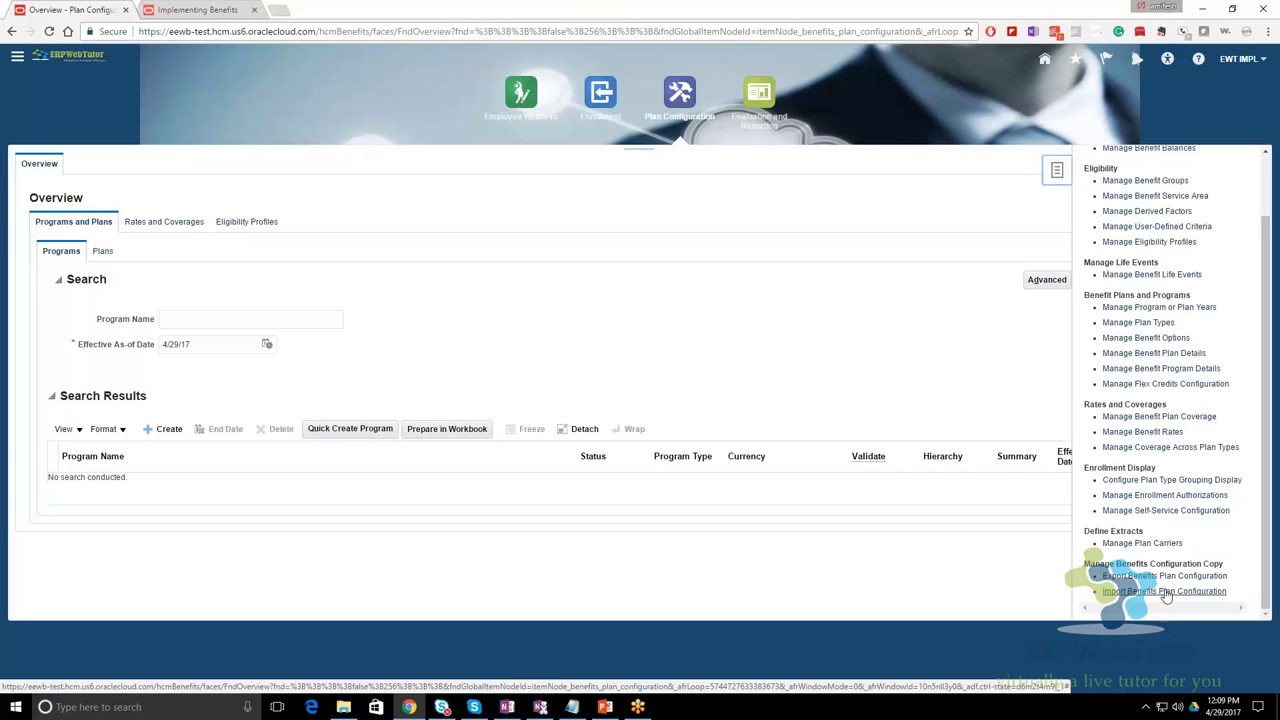
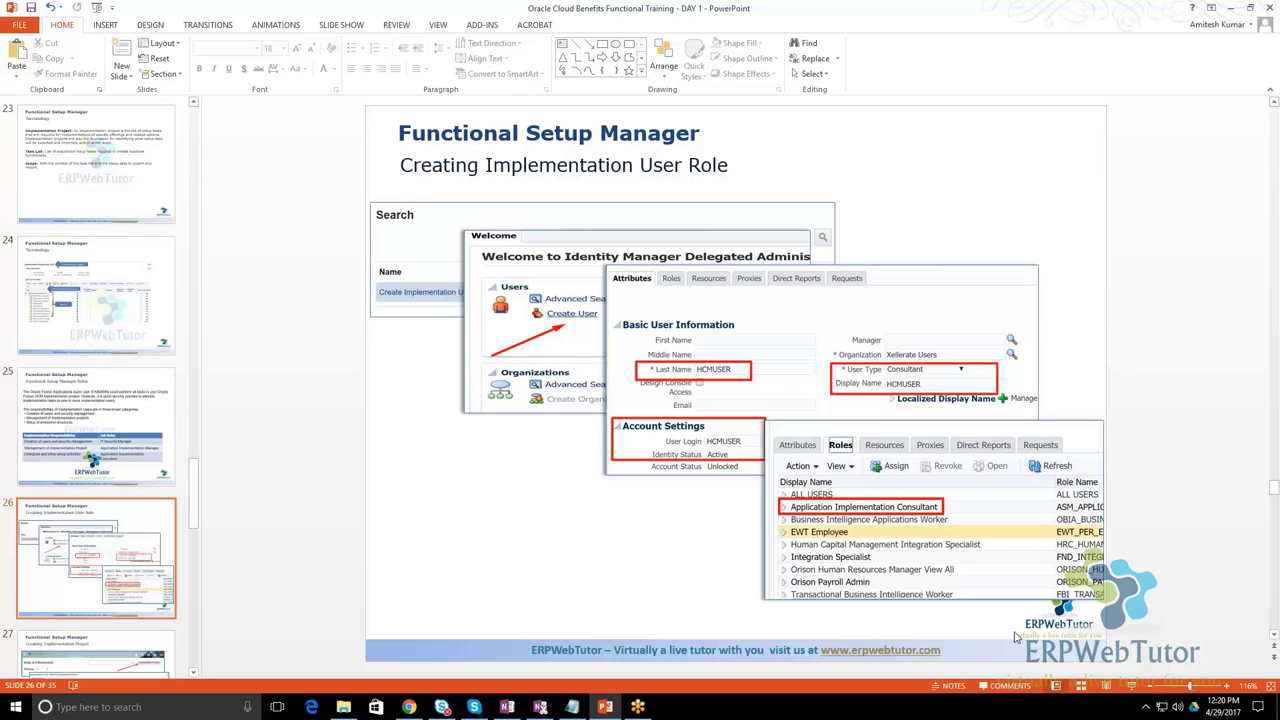
Switch to the PowerPoint training deck and present the Creating Implementation User Role slide as a full-screen slide show.
left_click(1118, 685)
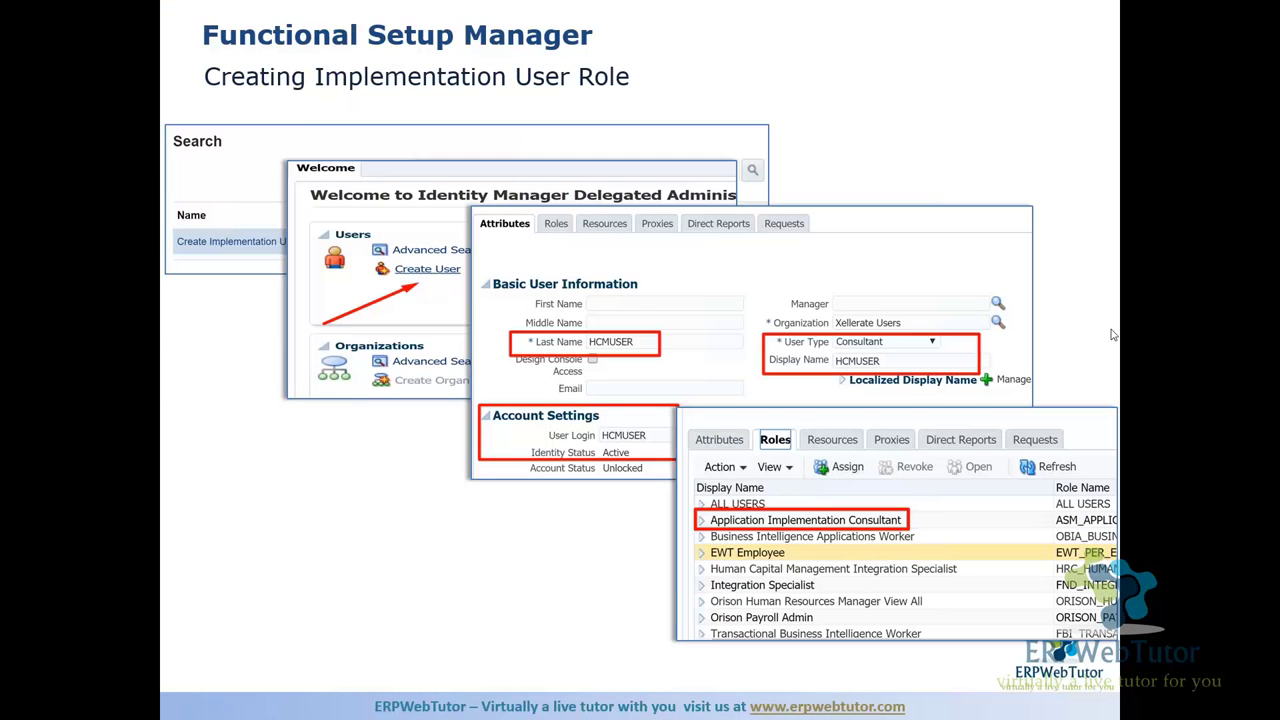